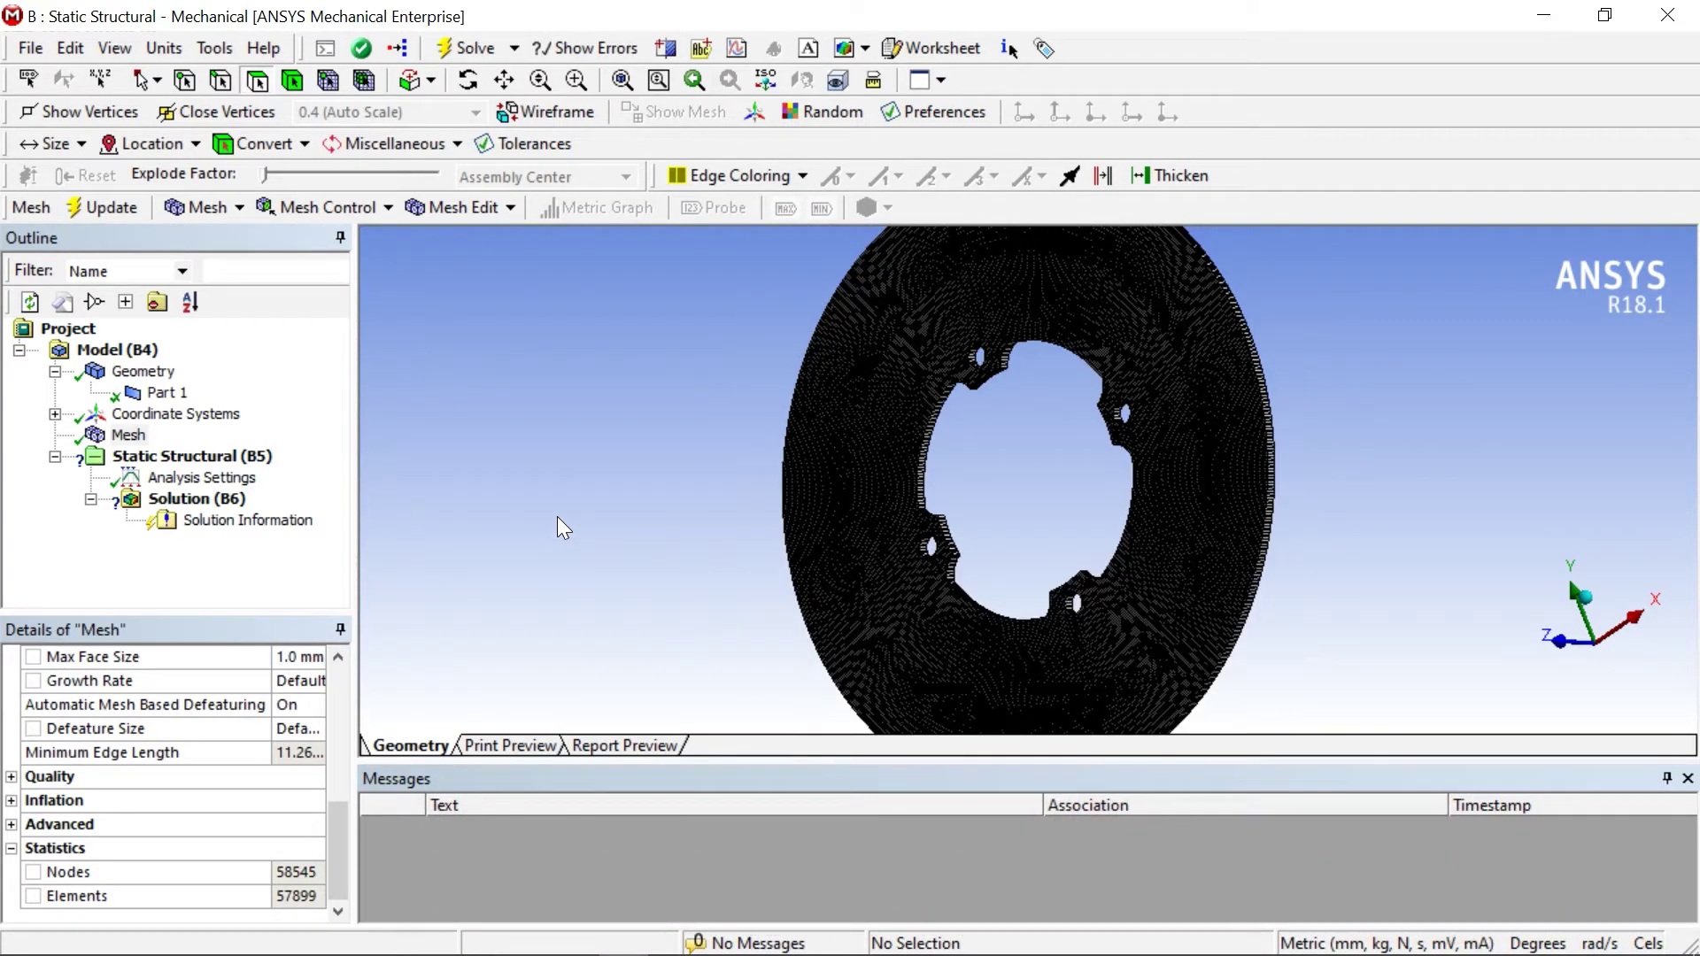
Step: Apply a Fixed Support to the top, right, lower-left and bottom bolt-hole edges
{"action": "left_click", "coordinate": [141, 457]}
{"action": "left_click", "coordinate": [362, 209]}
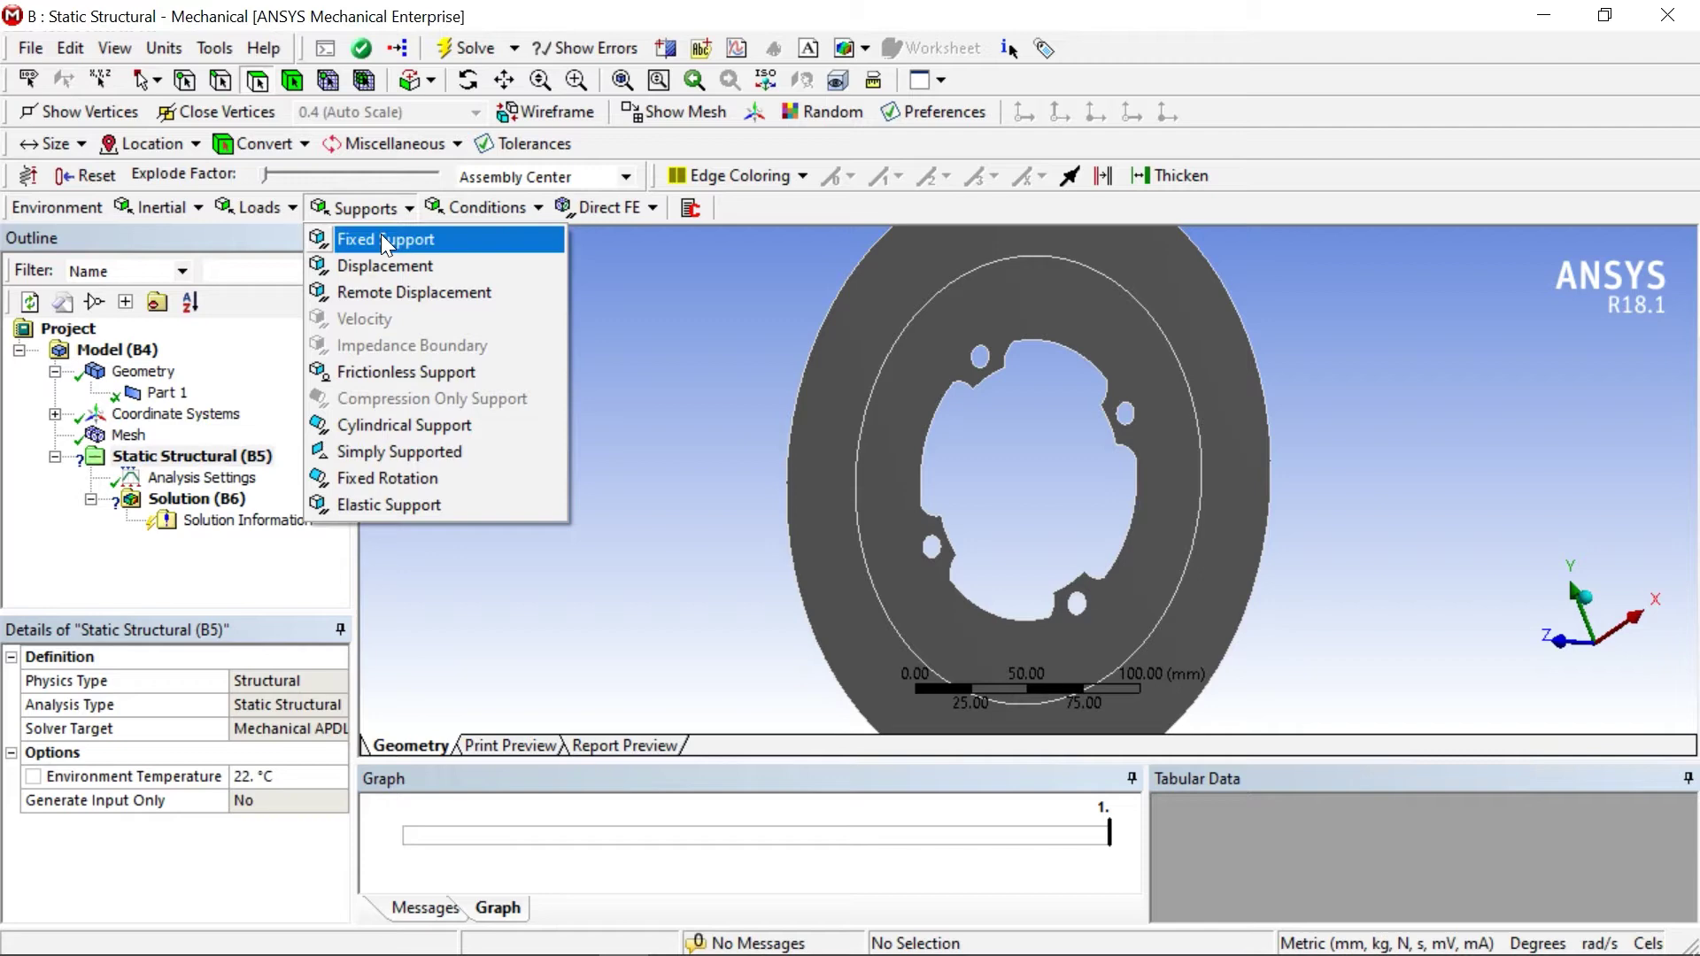
{"action": "left_click", "coordinate": [381, 239]}
{"action": "scroll", "coordinate": [960, 399], "scroll_direction": "up", "scroll_amount": 3}
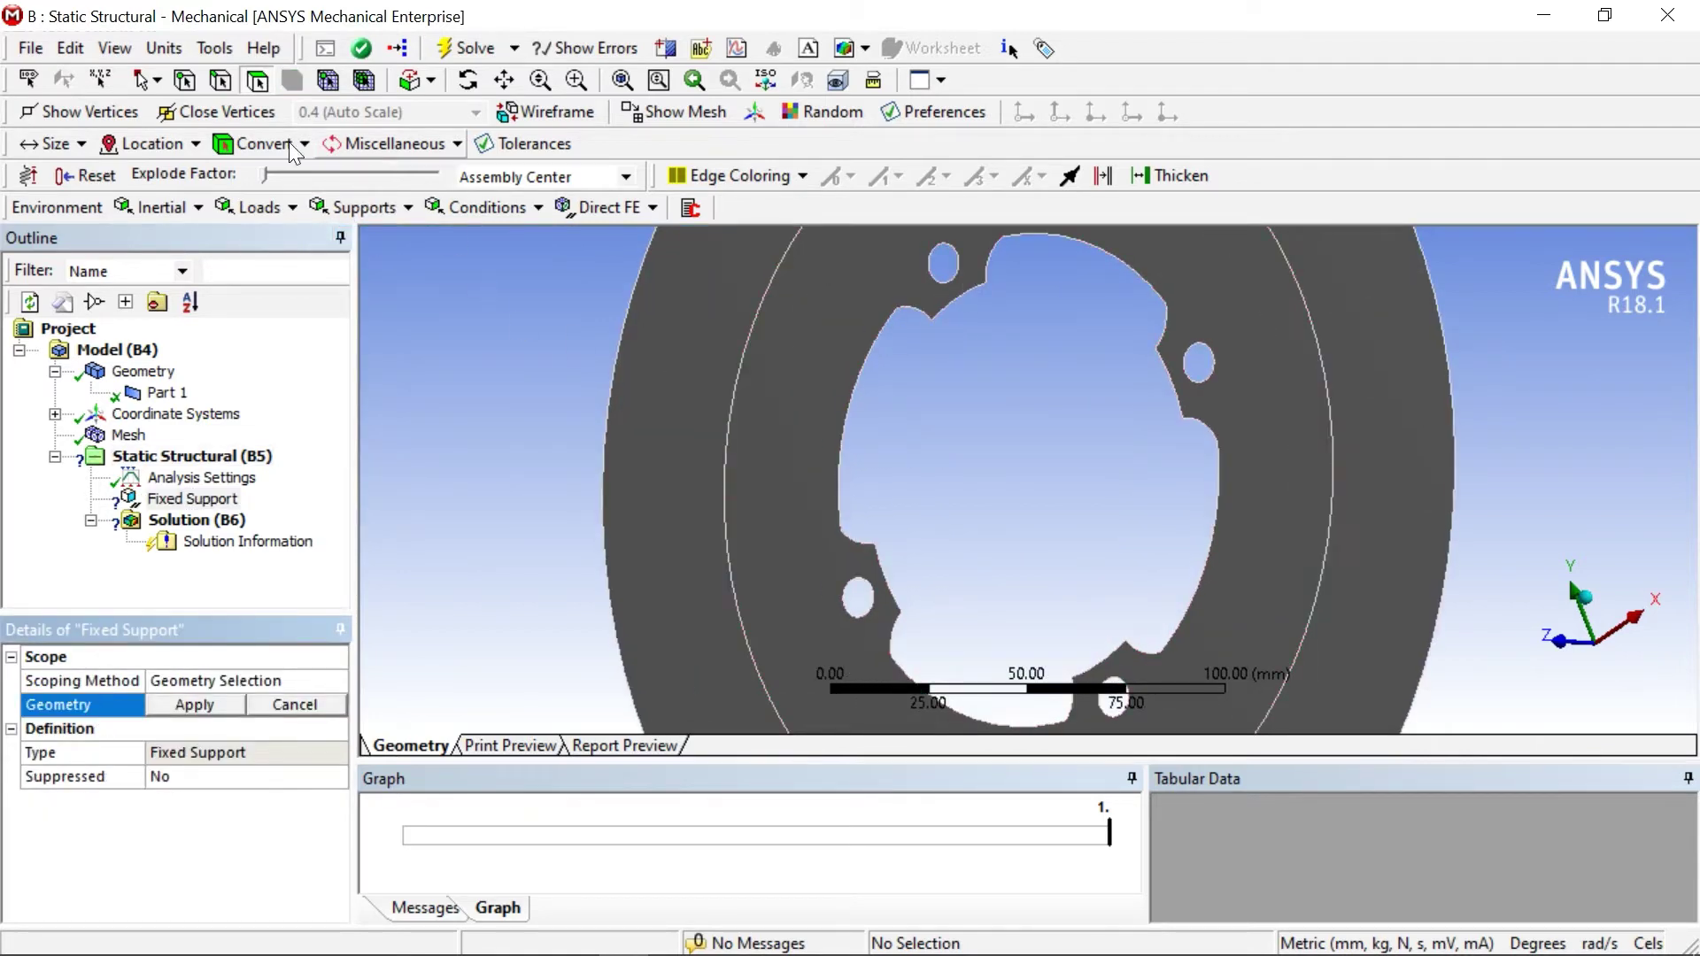
{"action": "left_click", "coordinate": [221, 82]}
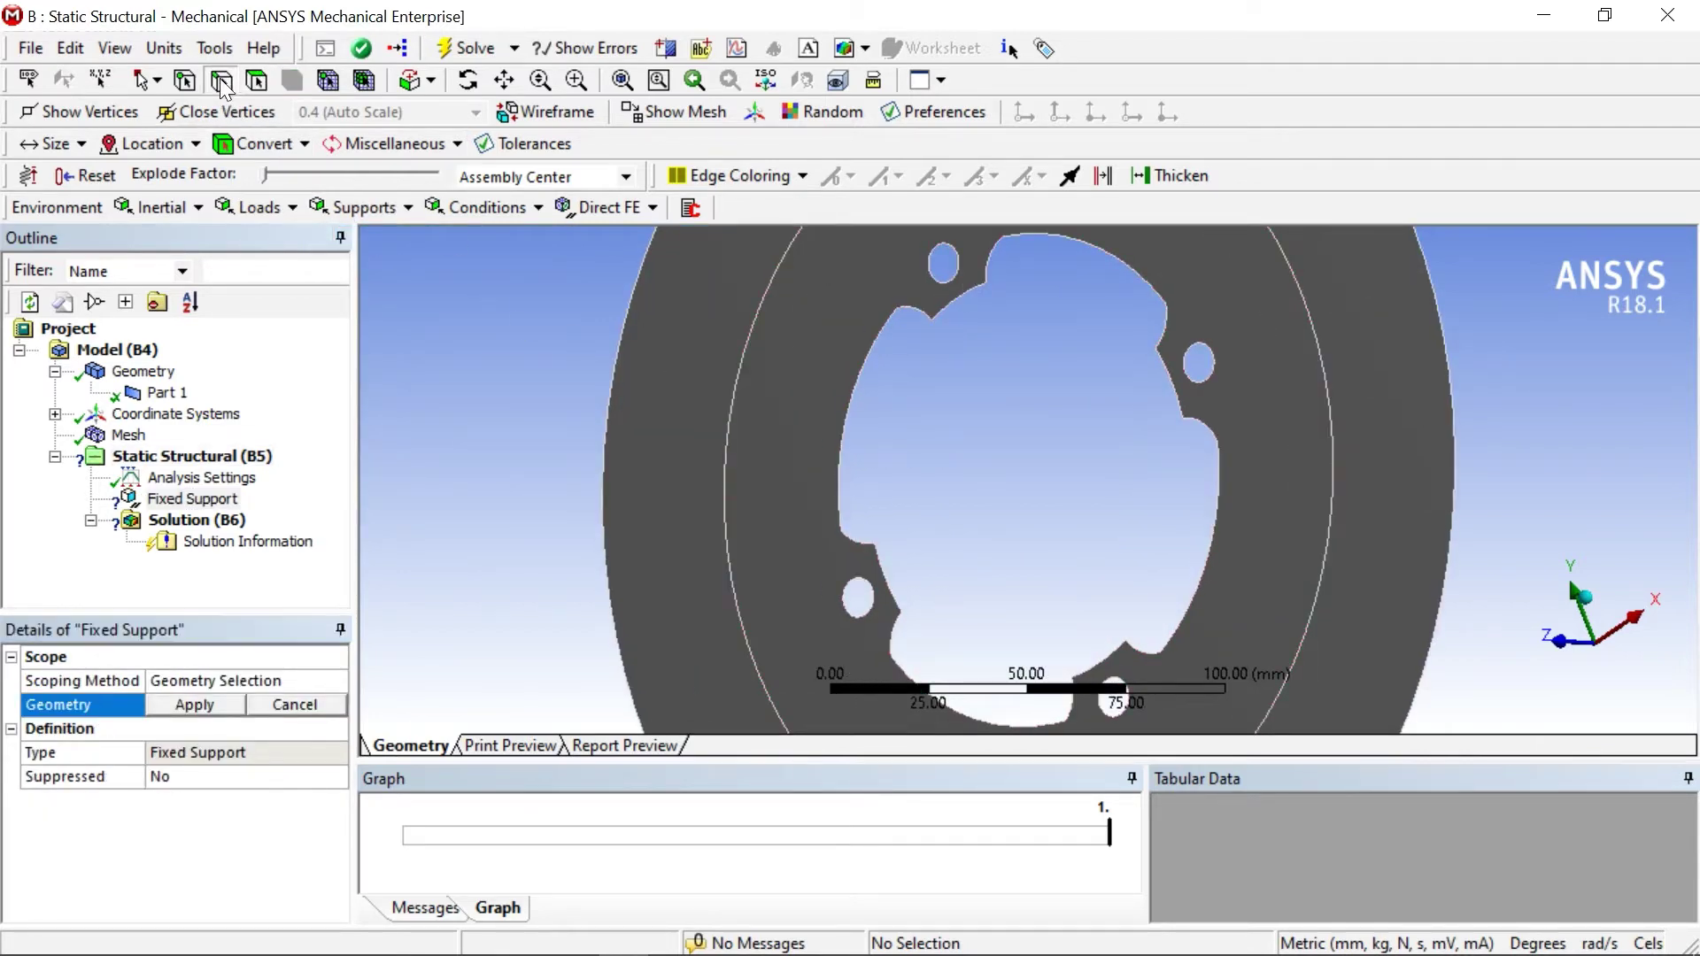
{"action": "left_click", "coordinate": [941, 264]}
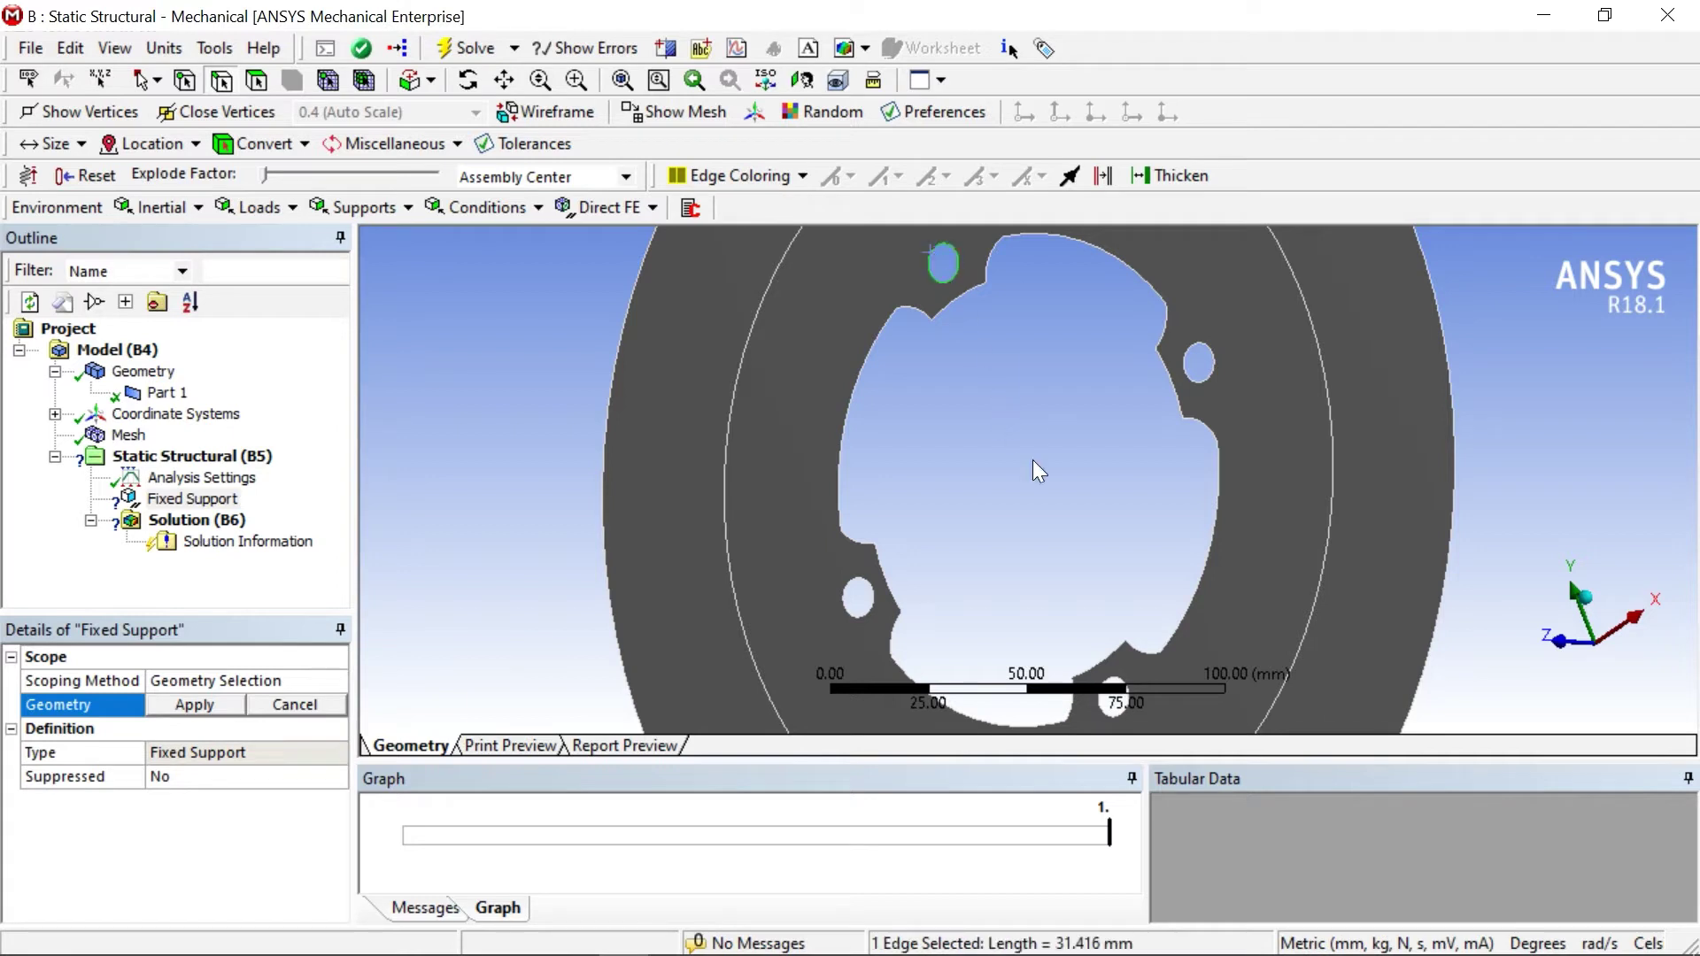
{"action": "left_click", "coordinate": [1211, 361], "text": "ctrl"}
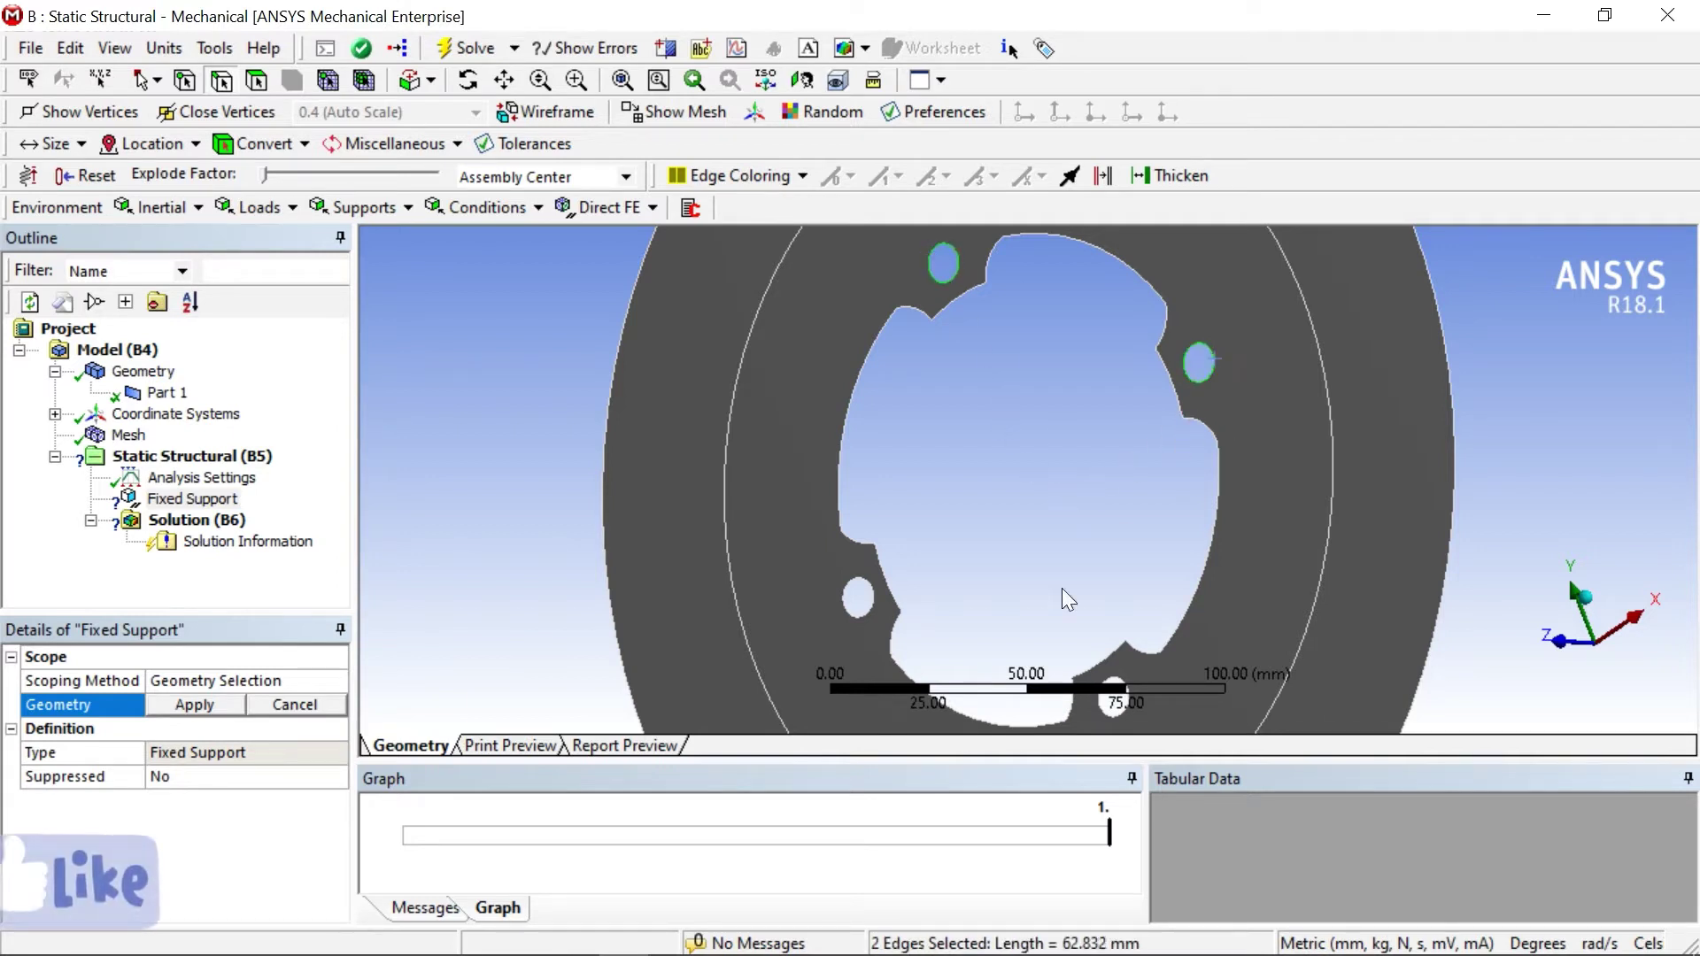
{"action": "left_click", "coordinate": [858, 595], "text": "ctrl"}
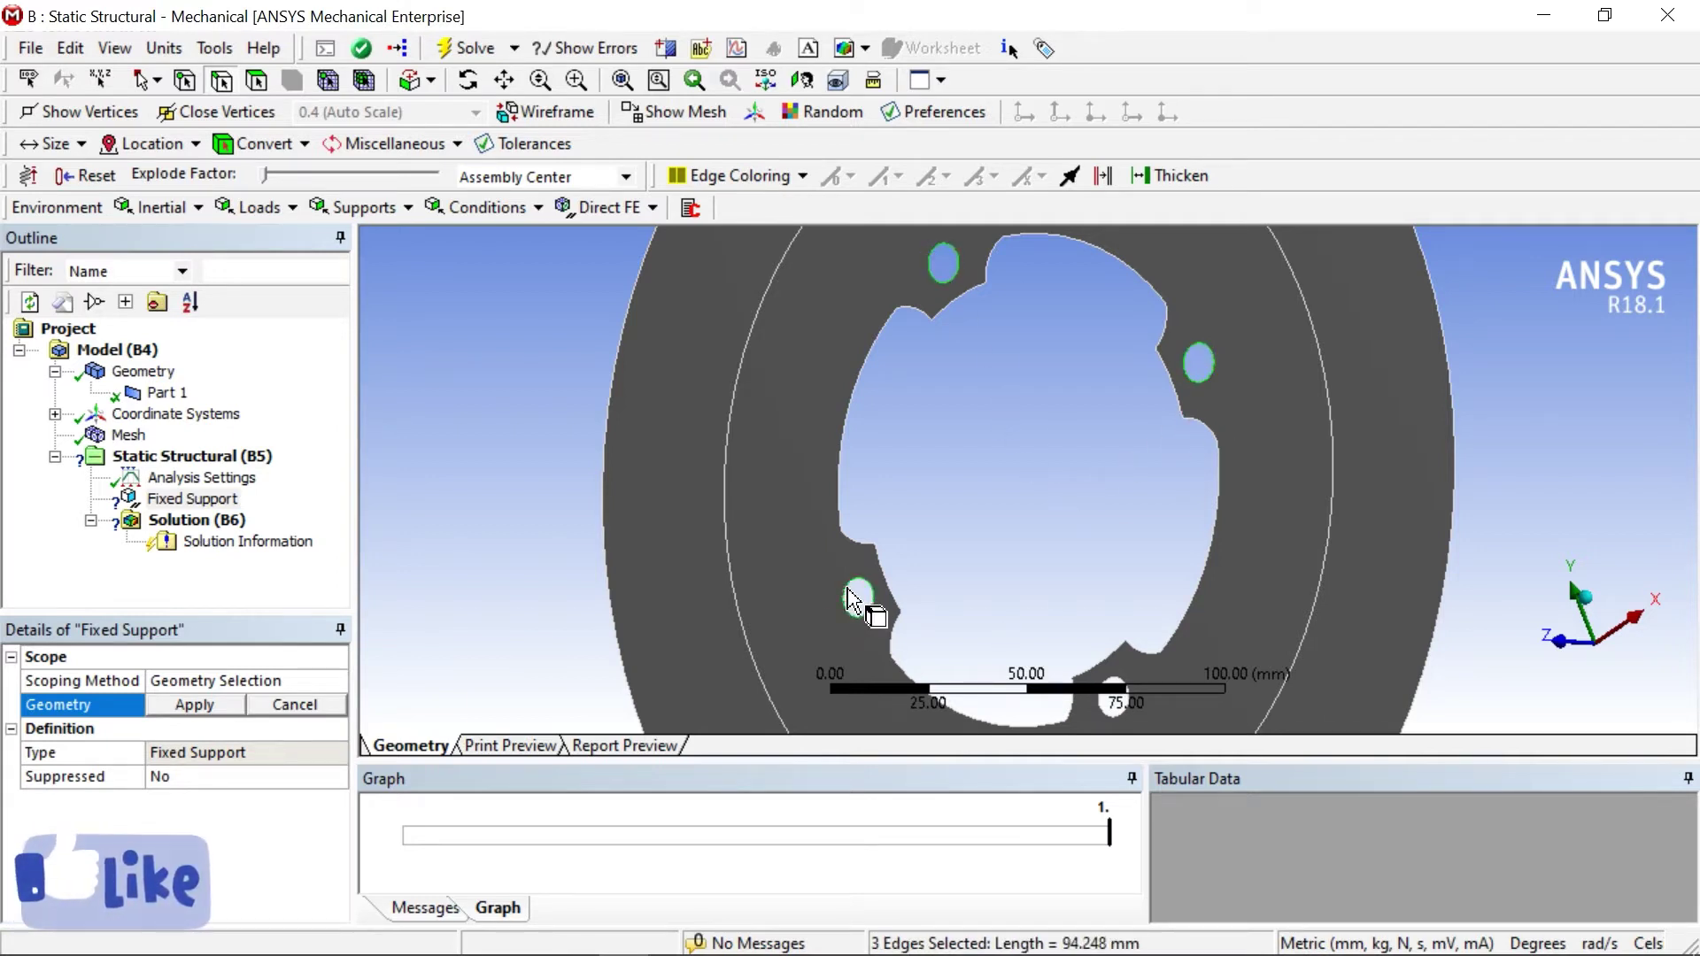
{"action": "left_click", "coordinate": [1114, 694], "text": "ctrl"}
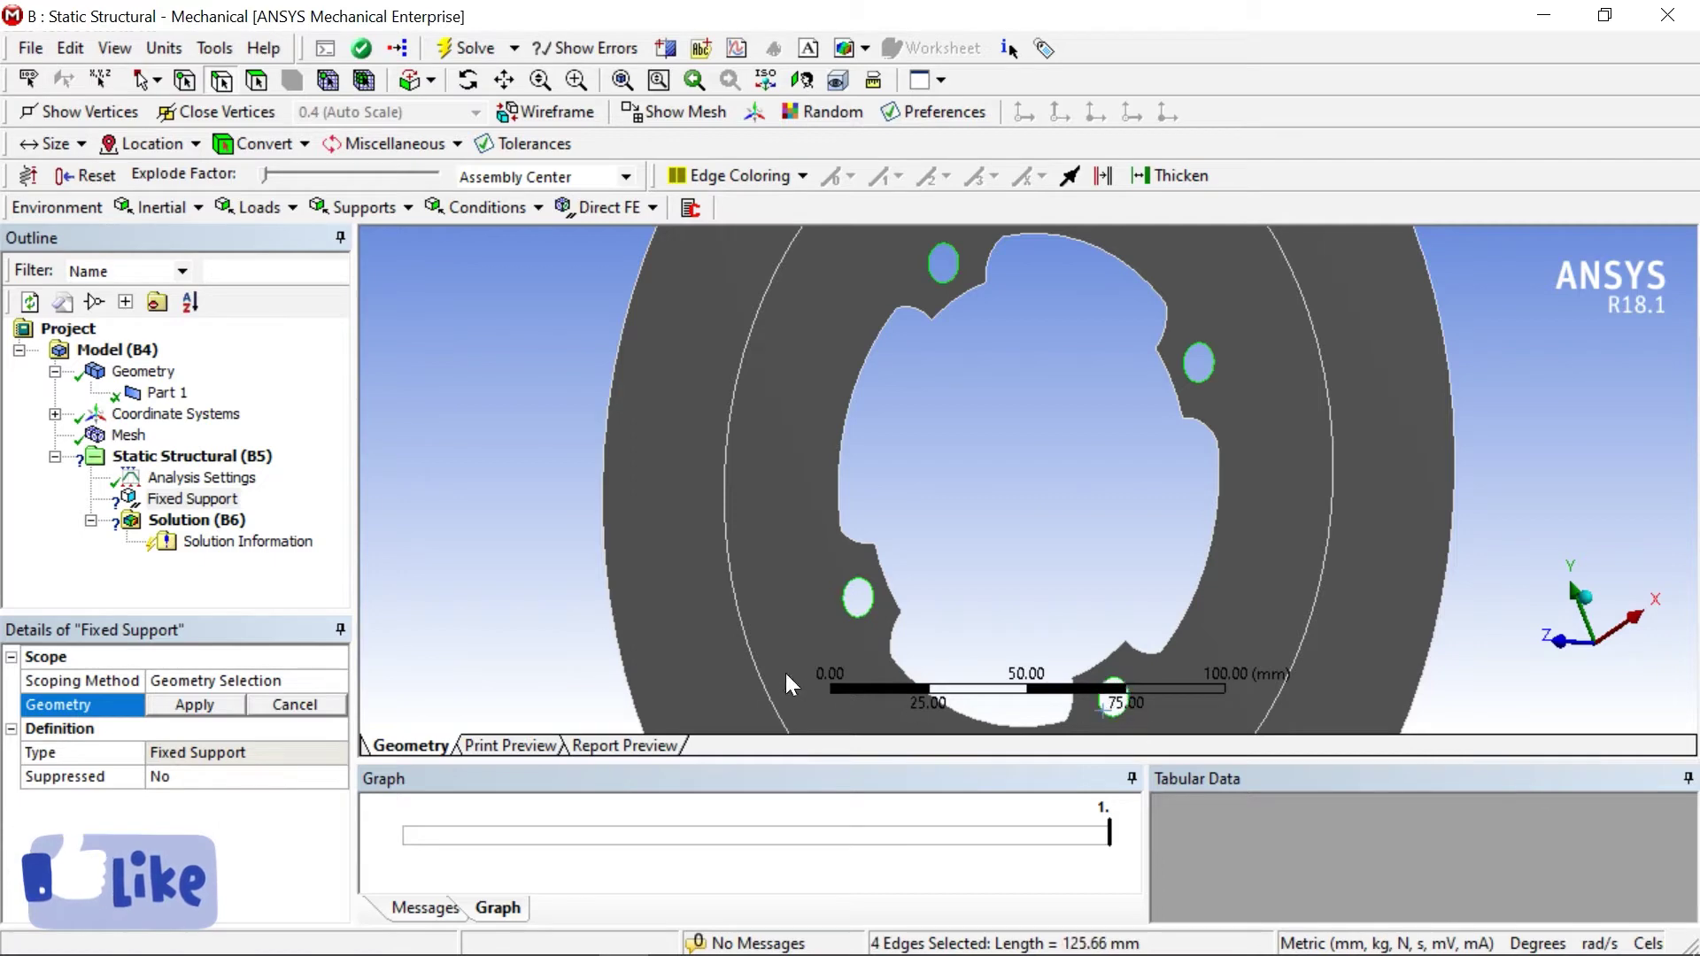
{"action": "left_click", "coordinate": [182, 704]}
{"action": "scroll", "coordinate": [943, 585], "scroll_direction": "down", "scroll_amount": 3}
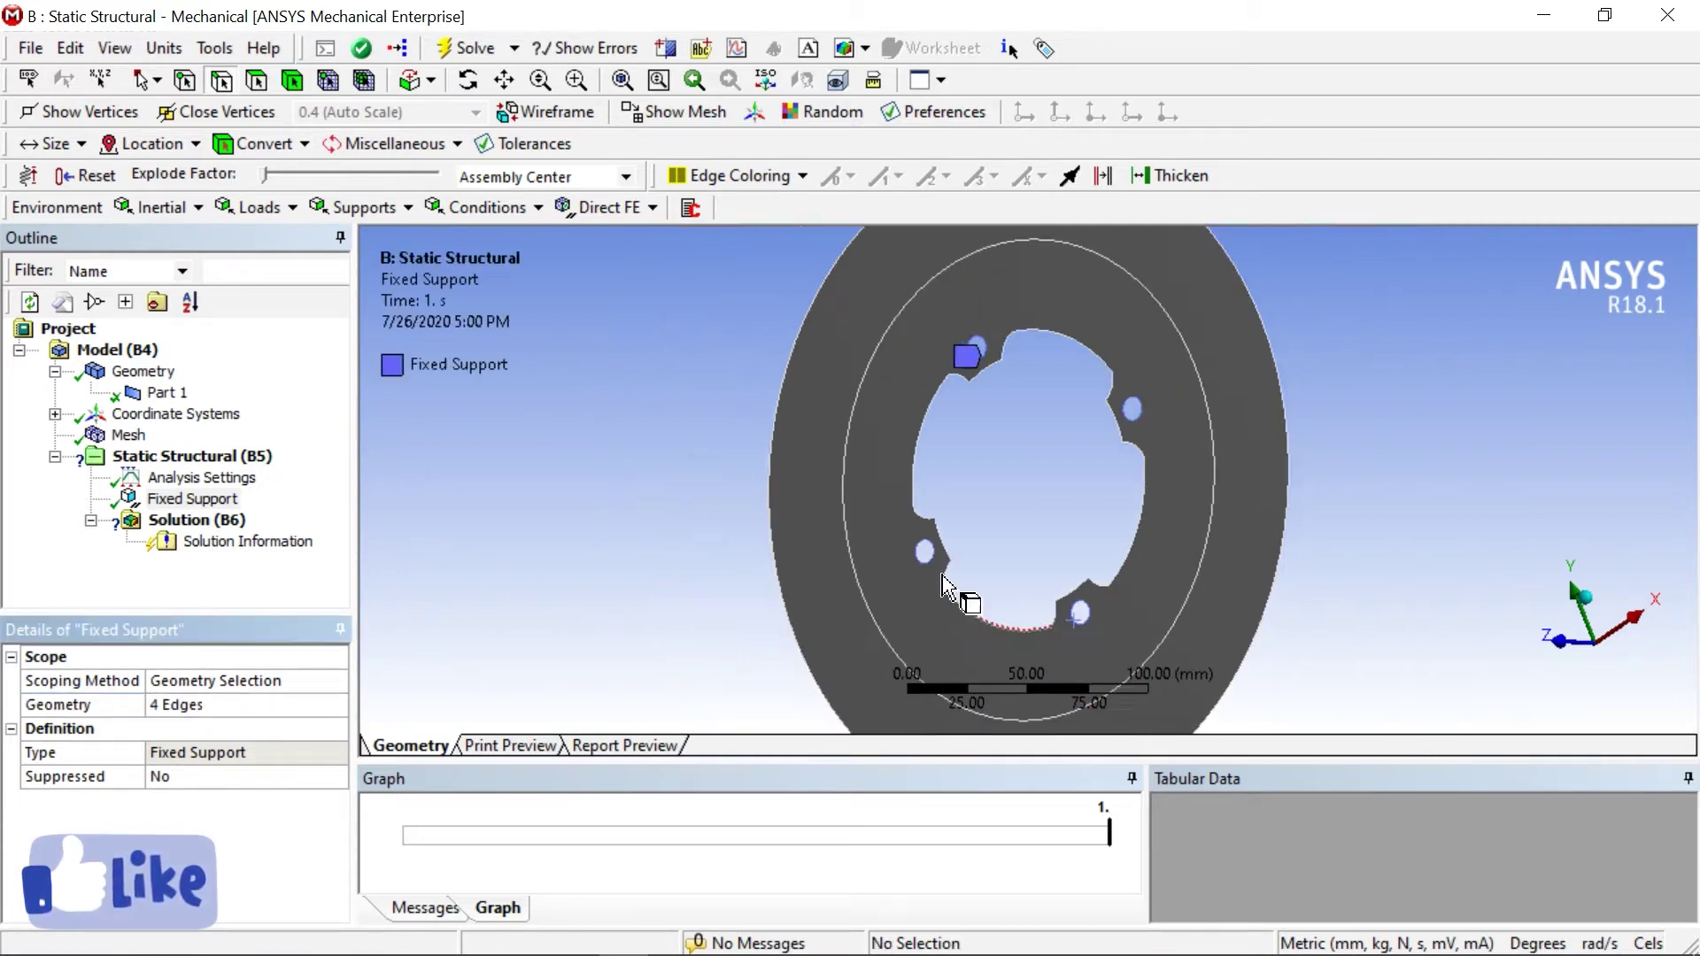
Step: Insert a Pressure load with a magnitude of 10 MPa
{"action": "middle_click_drag", "start_coordinate": [994, 475], "coordinate": [958, 570]}
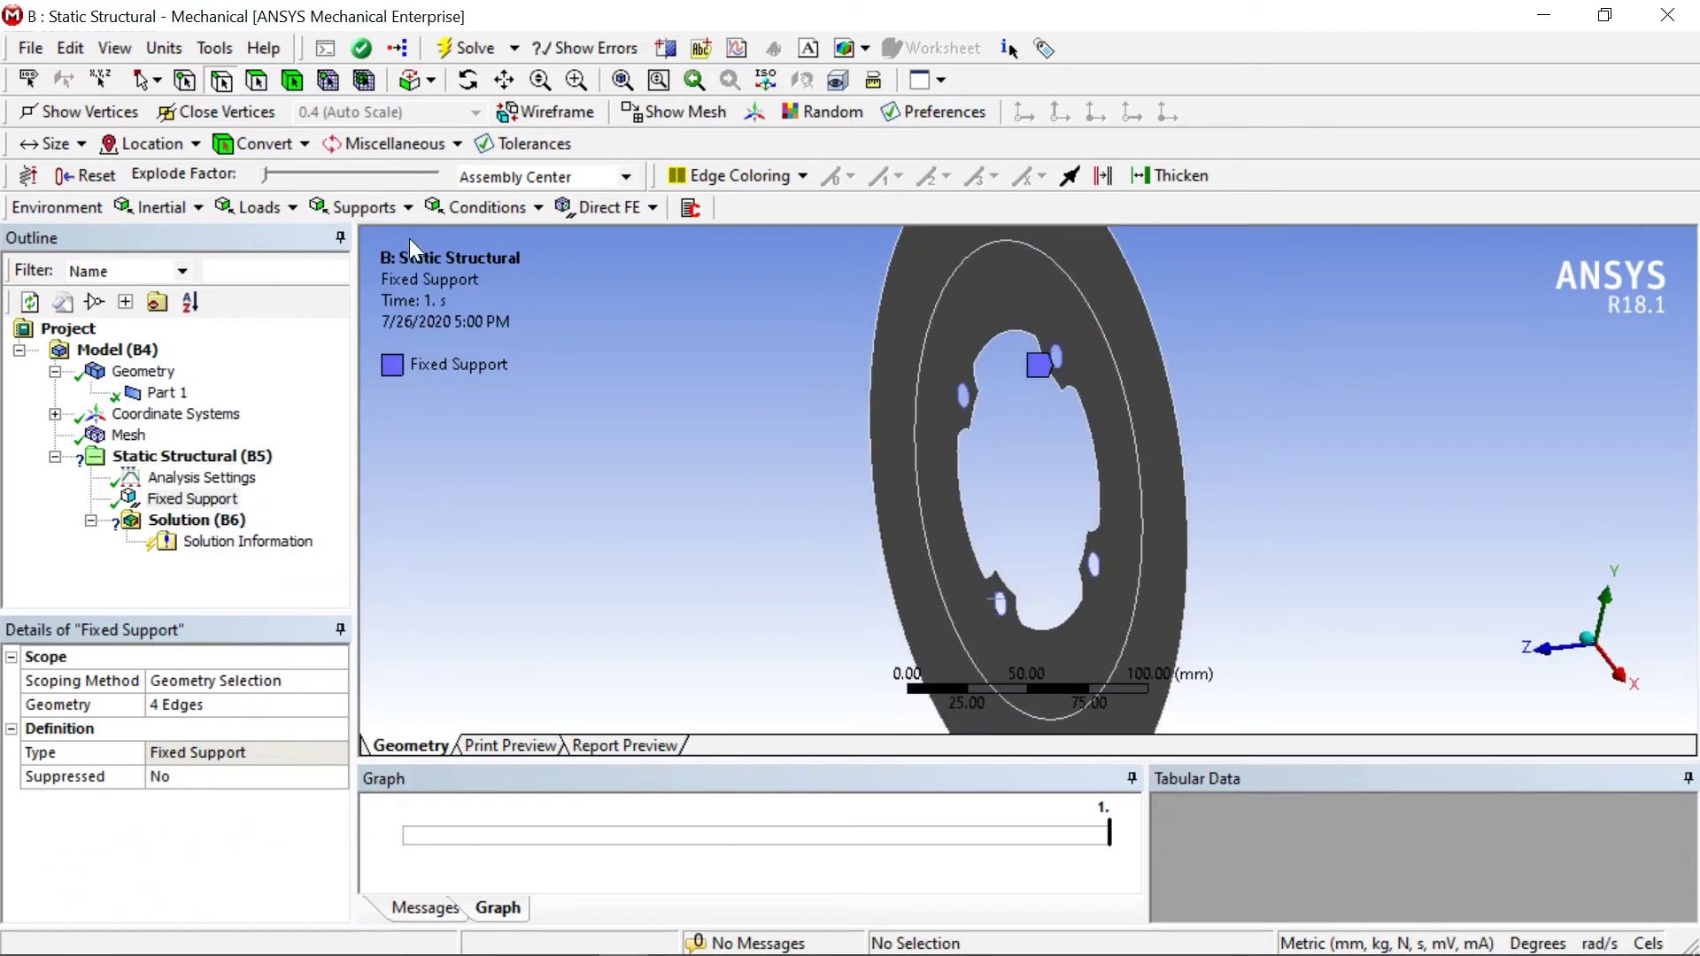
{"action": "left_click", "coordinate": [267, 206]}
{"action": "left_click", "coordinate": [274, 234]}
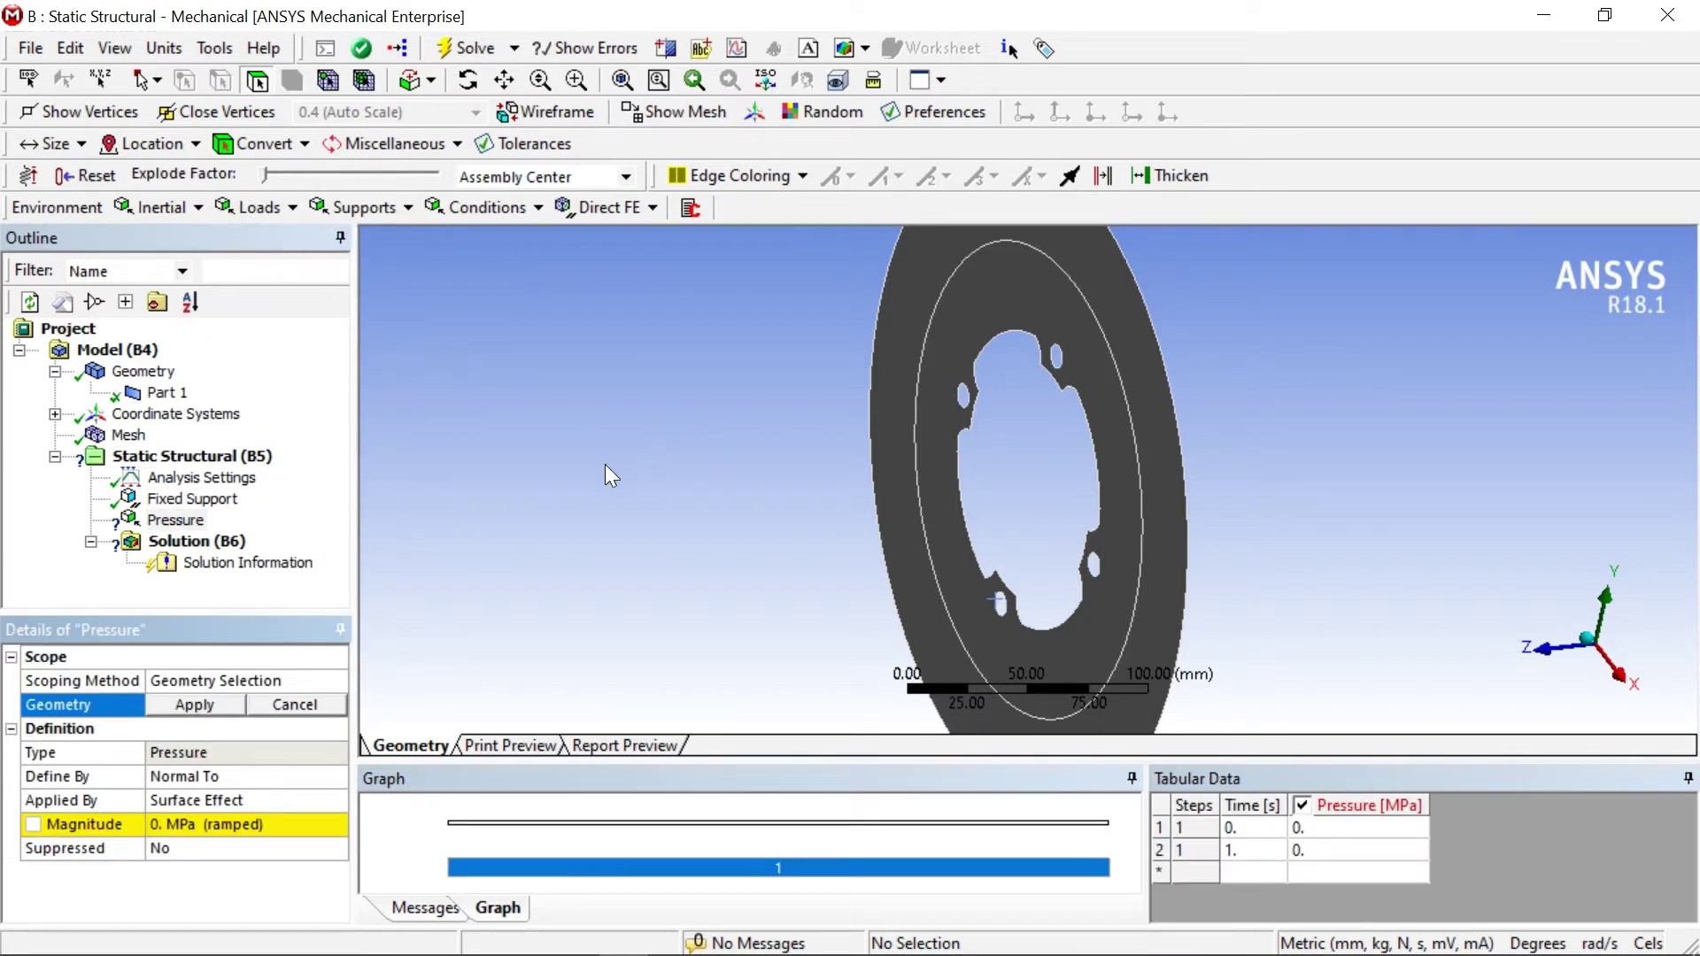
{"action": "left_click", "coordinate": [170, 822]}
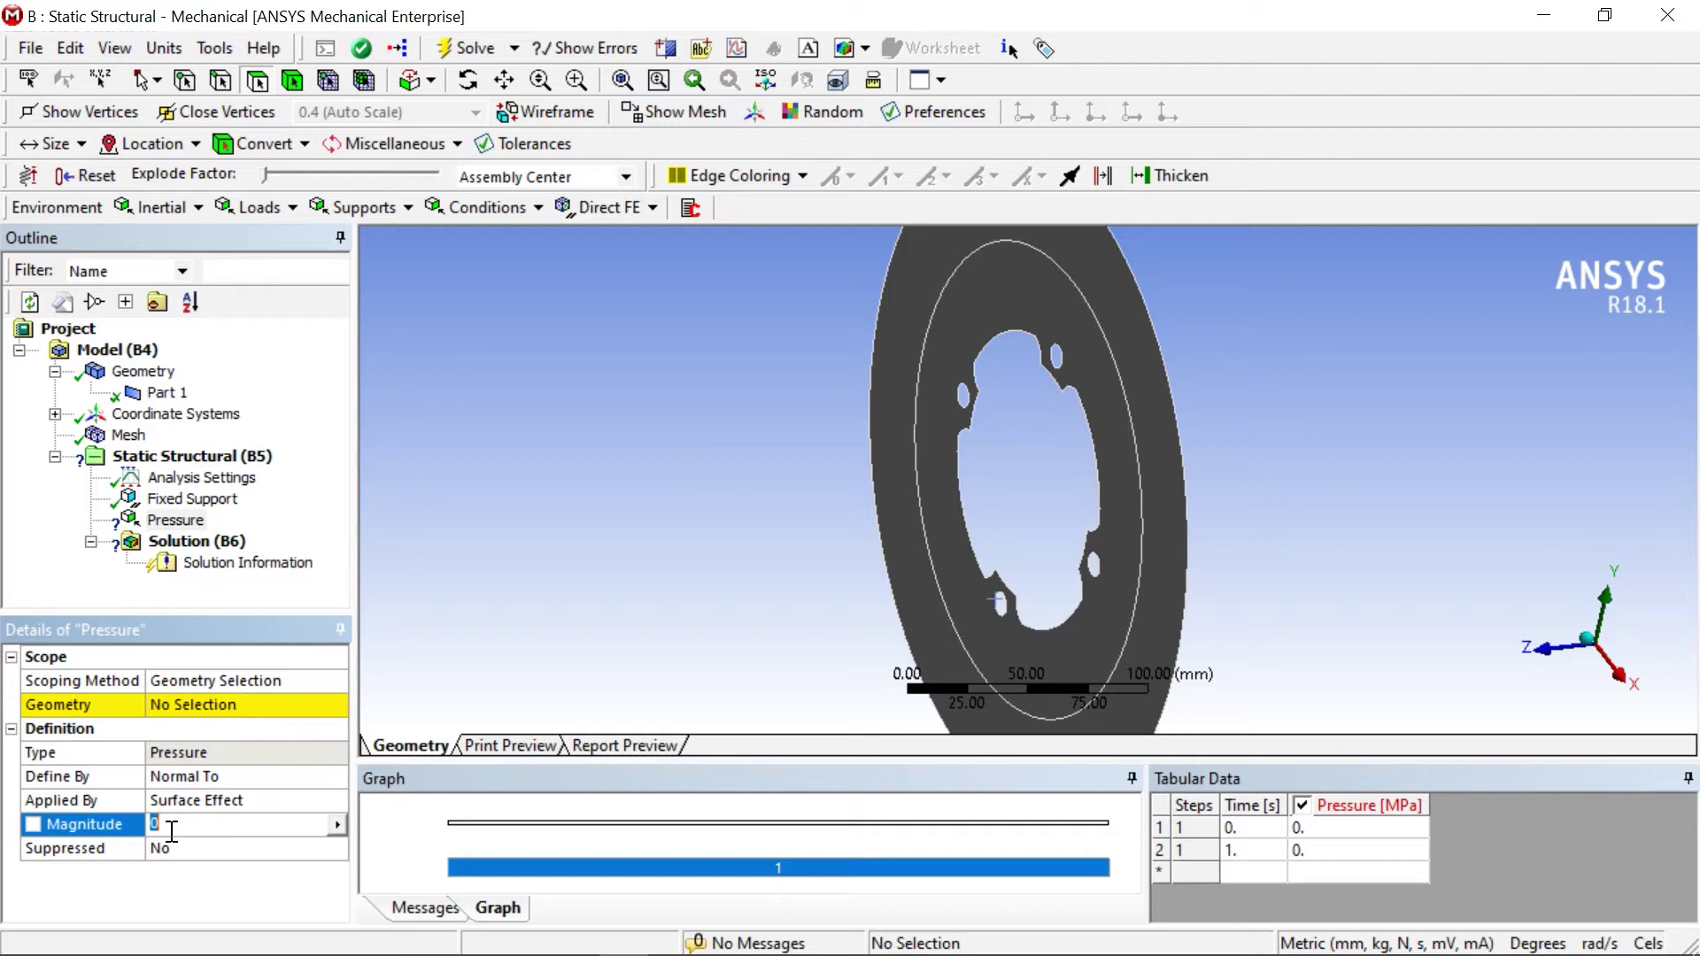
{"action": "type", "text": "10"}
{"action": "key", "text": "Return"}
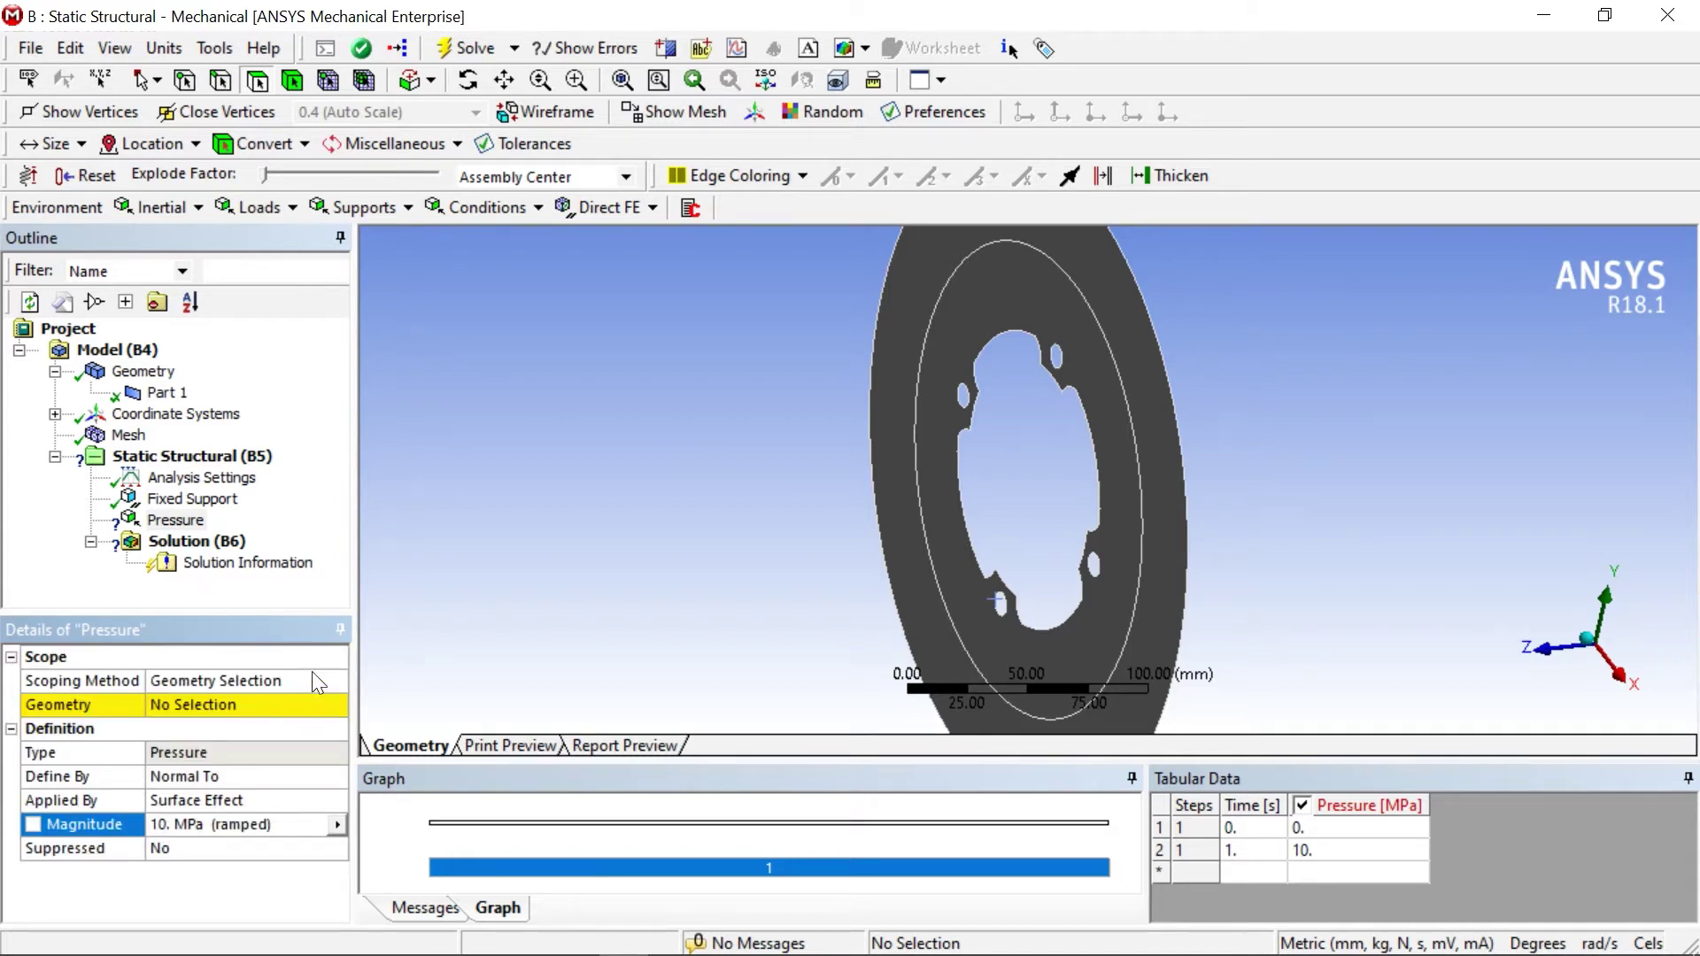
Step: Assign the pressure to the disc's outer ring face using face selection
{"action": "left_click", "coordinate": [243, 708]}
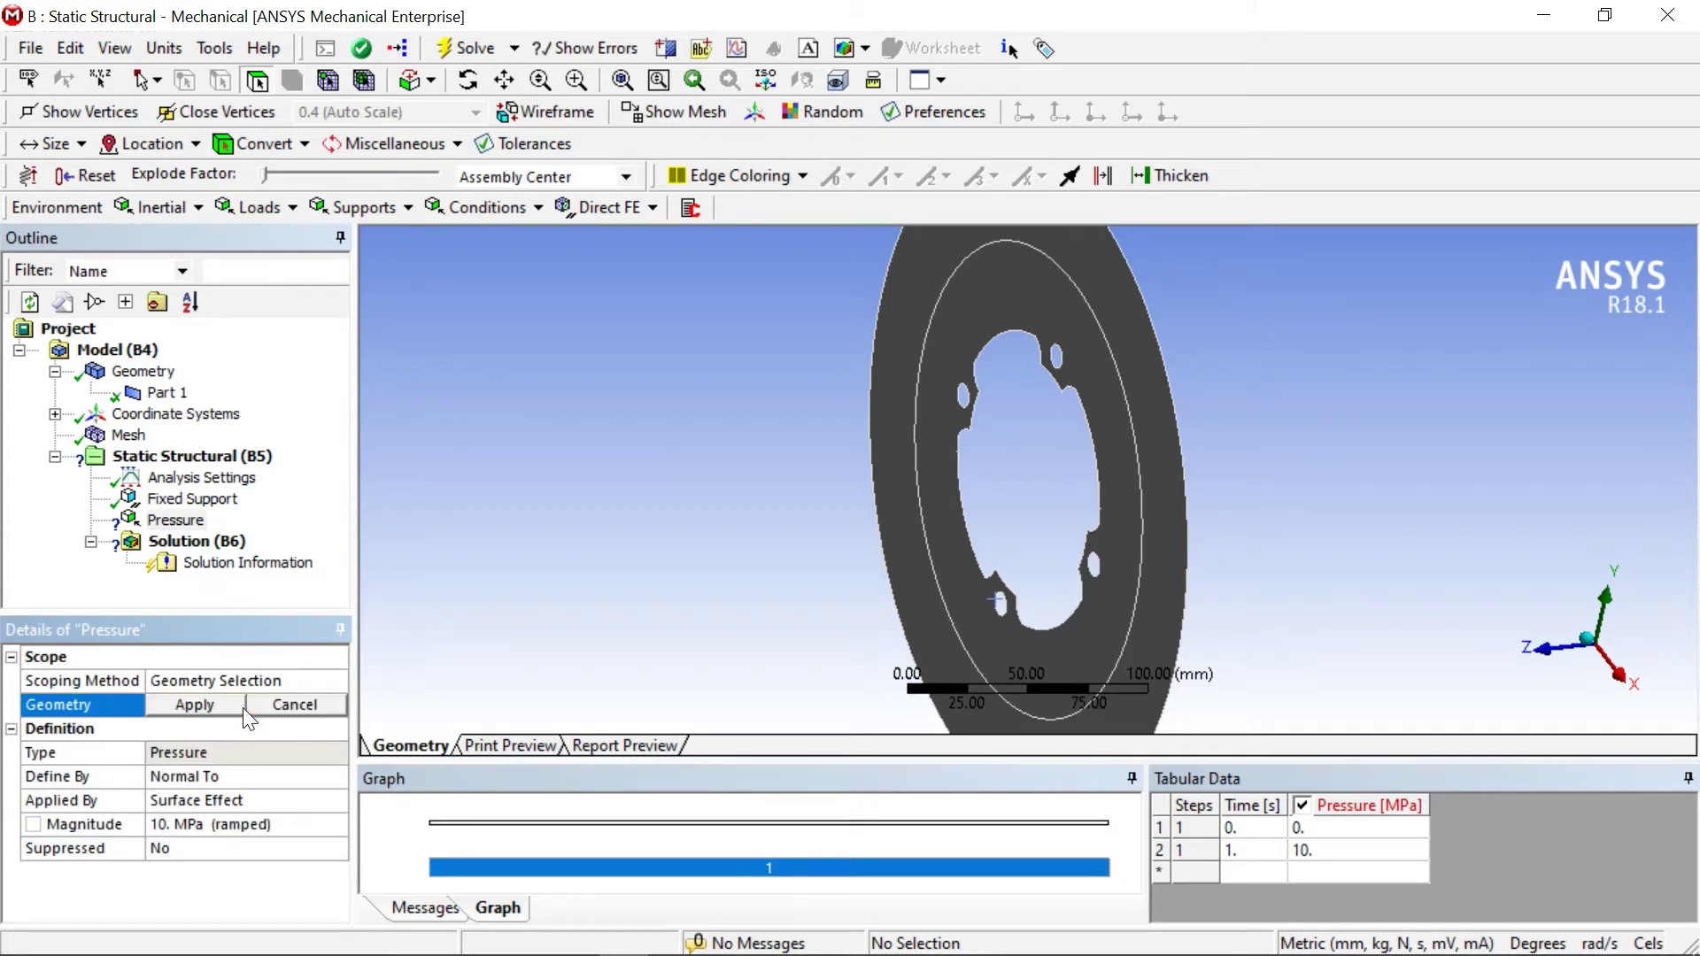
{"action": "left_click", "coordinate": [258, 82]}
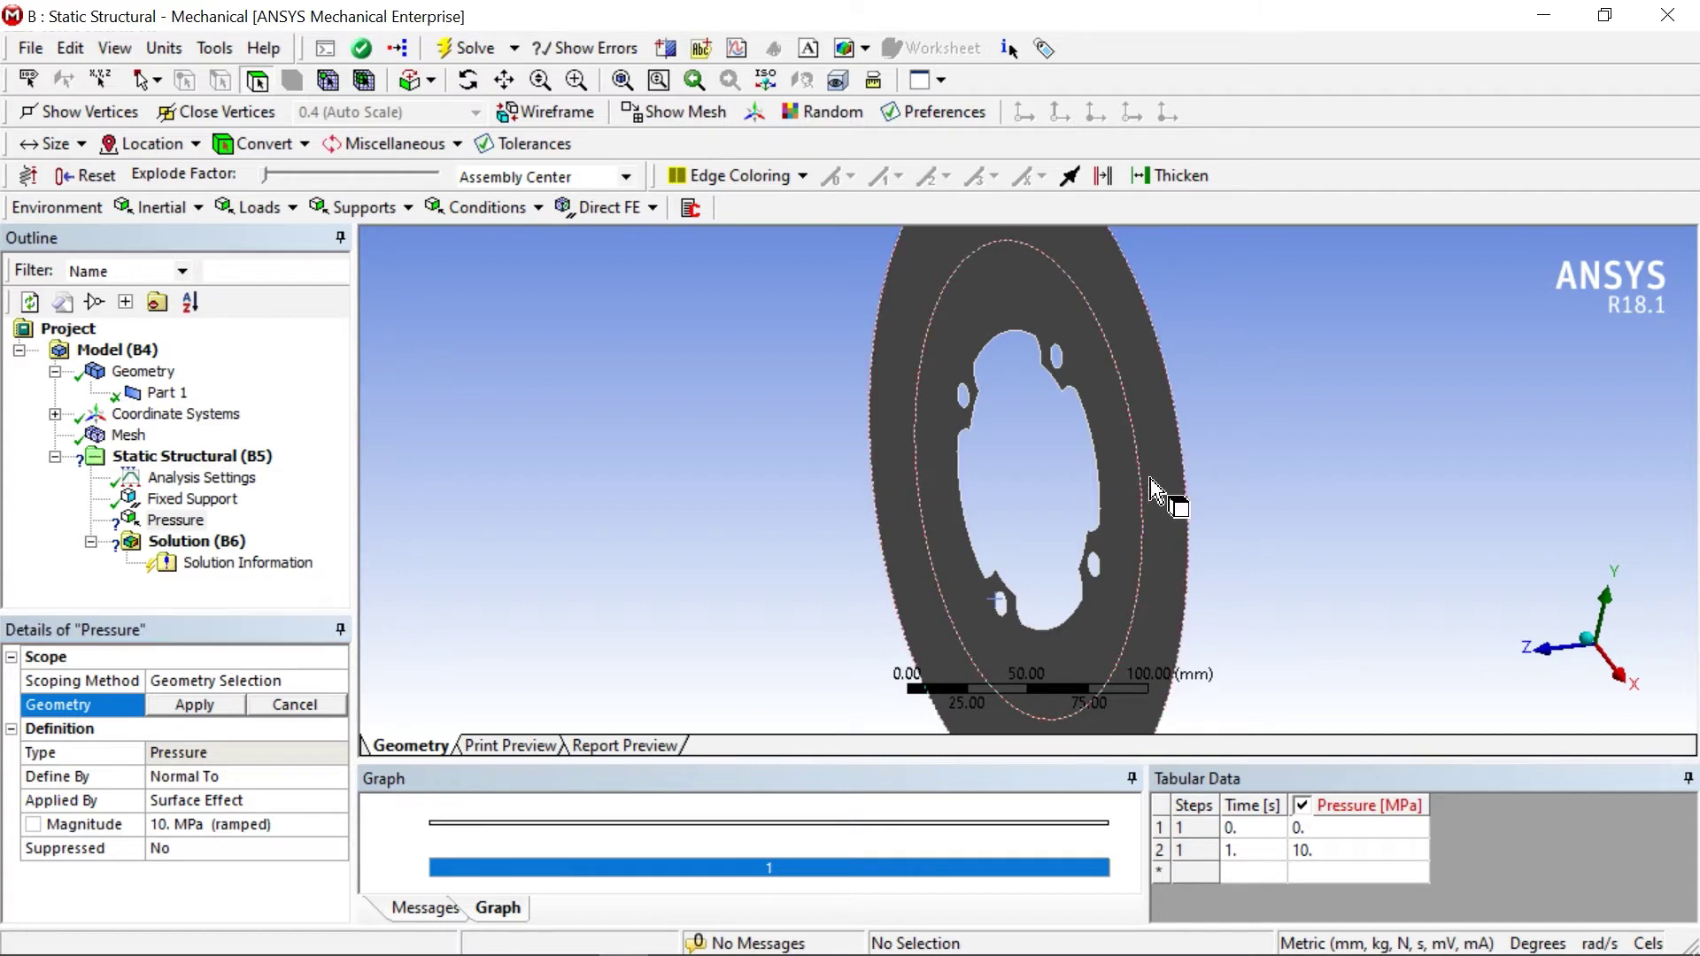
{"action": "left_click", "coordinate": [1128, 313]}
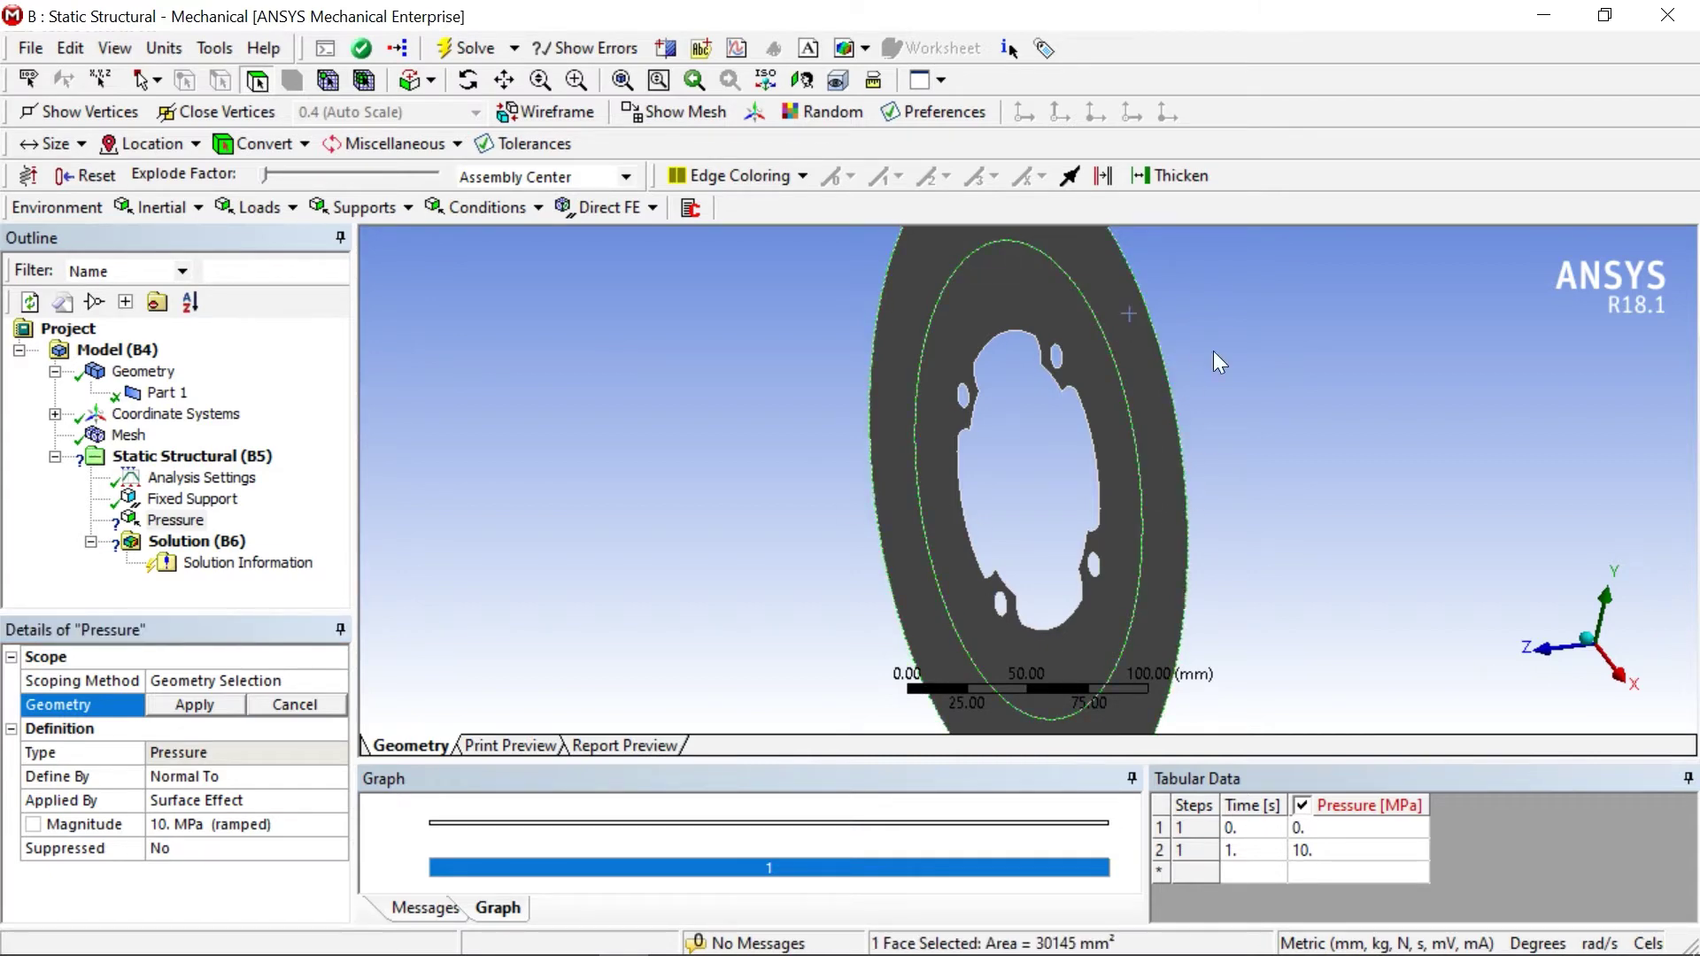
{"action": "middle_click_drag", "start_coordinate": [1322, 403], "coordinate": [702, 527]}
{"action": "scroll", "coordinate": [1029, 533], "scroll_direction": "down", "scroll_amount": 3}
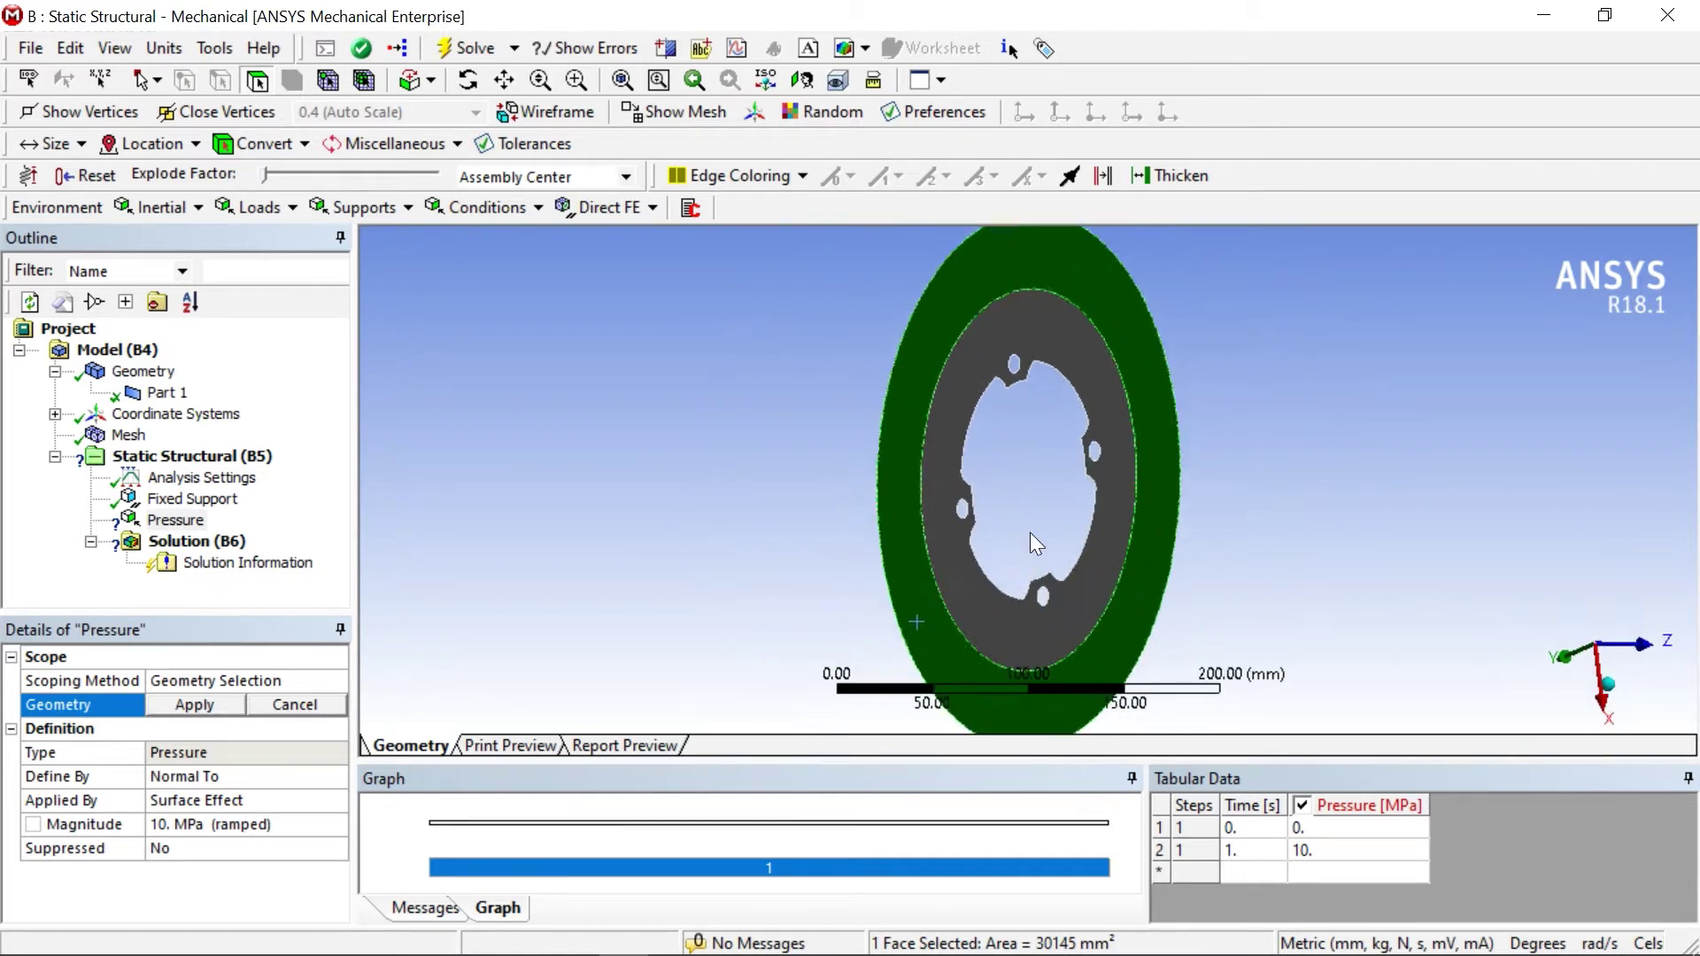
{"action": "mouse_move", "coordinate": [1351, 545]}
{"action": "middle_mouse_down"}
{"action": "mouse_move", "coordinate": [1093, 557]}
{"action": "mouse_move", "coordinate": [1282, 558]}
{"action": "mouse_move", "coordinate": [1321, 590]}
{"action": "mouse_move", "coordinate": [1360, 567]}
{"action": "middle_mouse_up"}
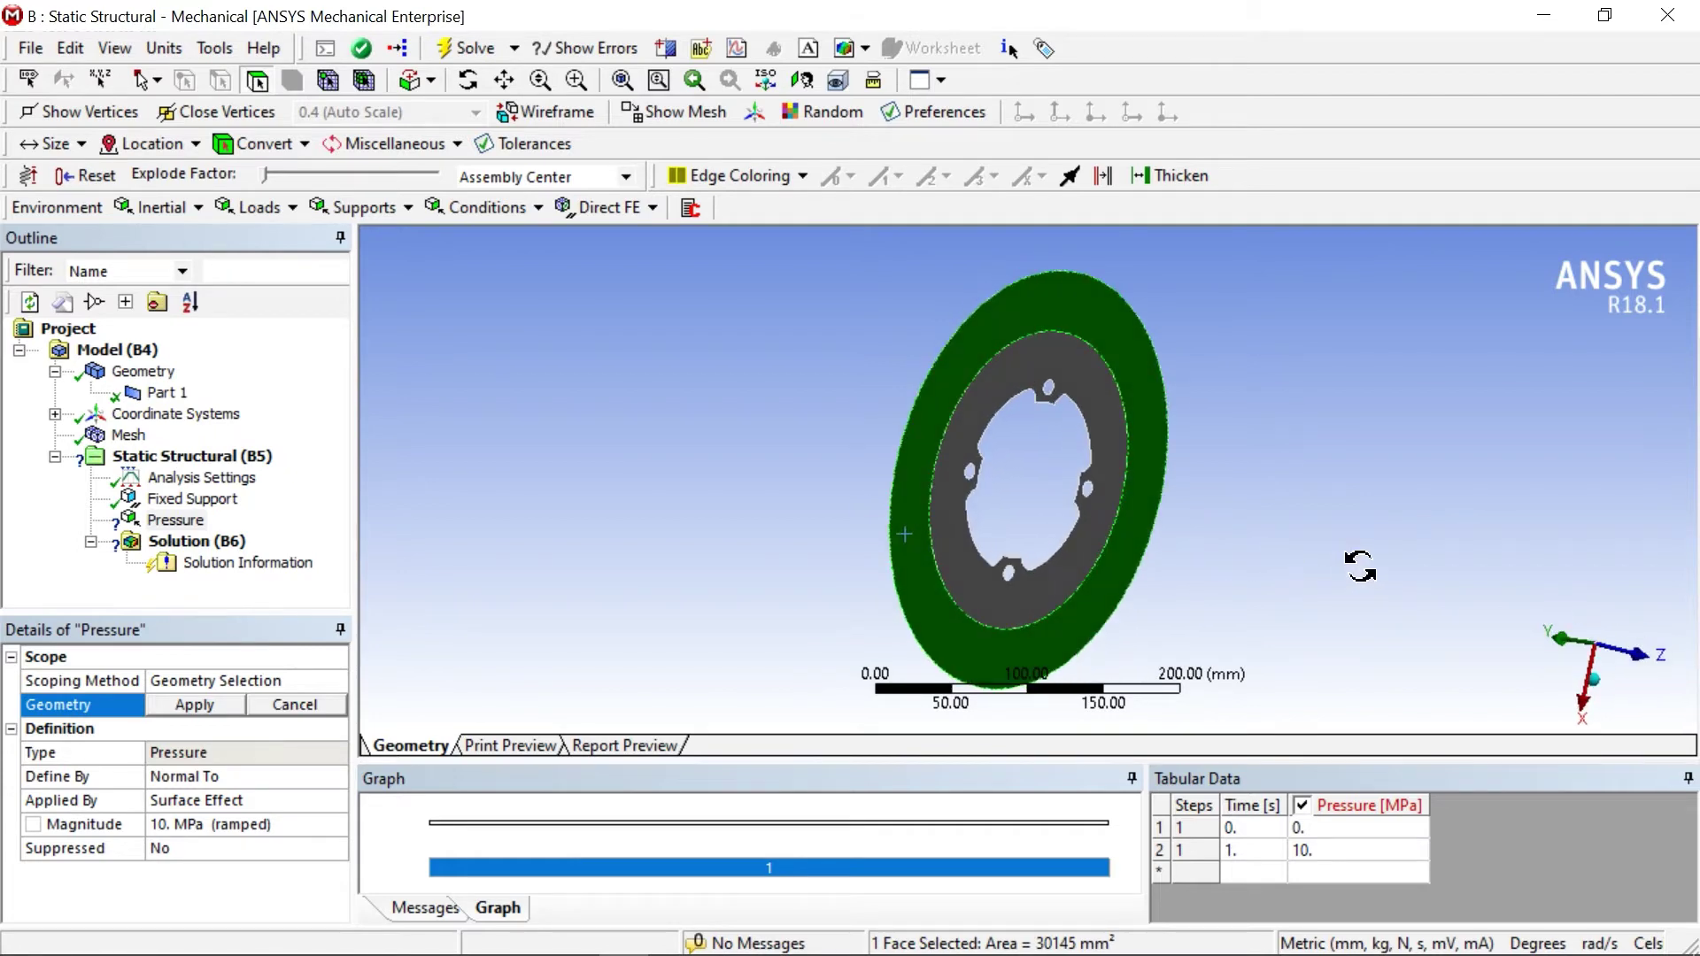
{"action": "left_click", "coordinate": [184, 705]}
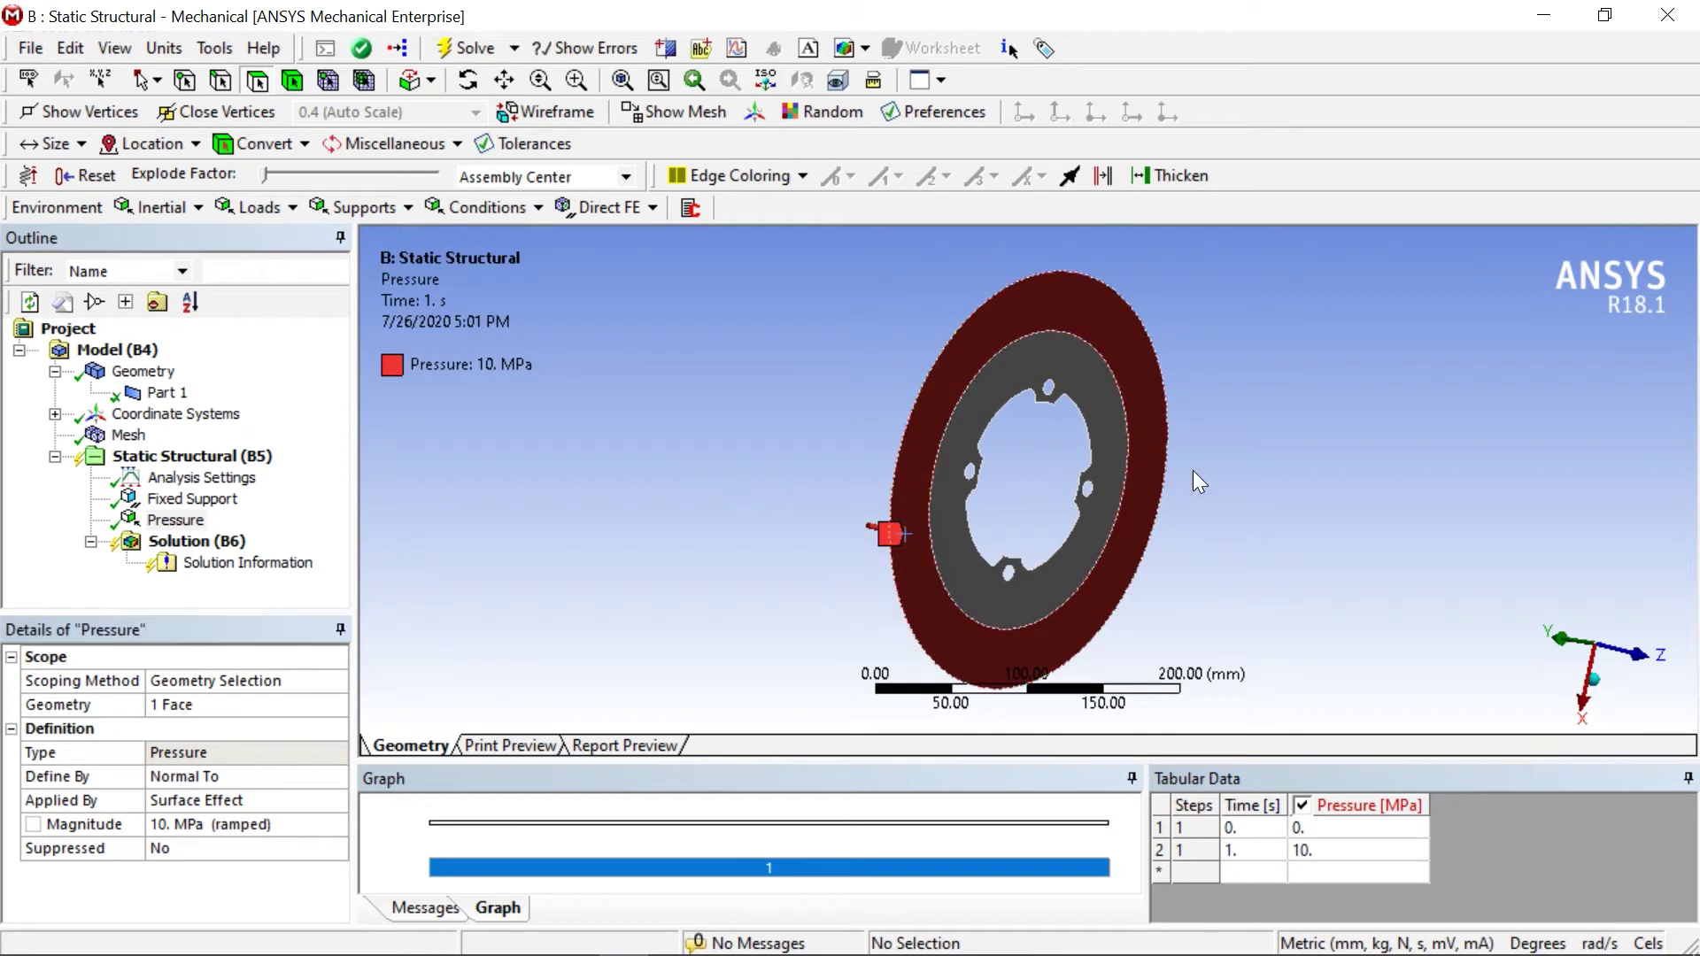
{"action": "middle_click_drag", "start_coordinate": [1018, 602], "coordinate": [1143, 740]}
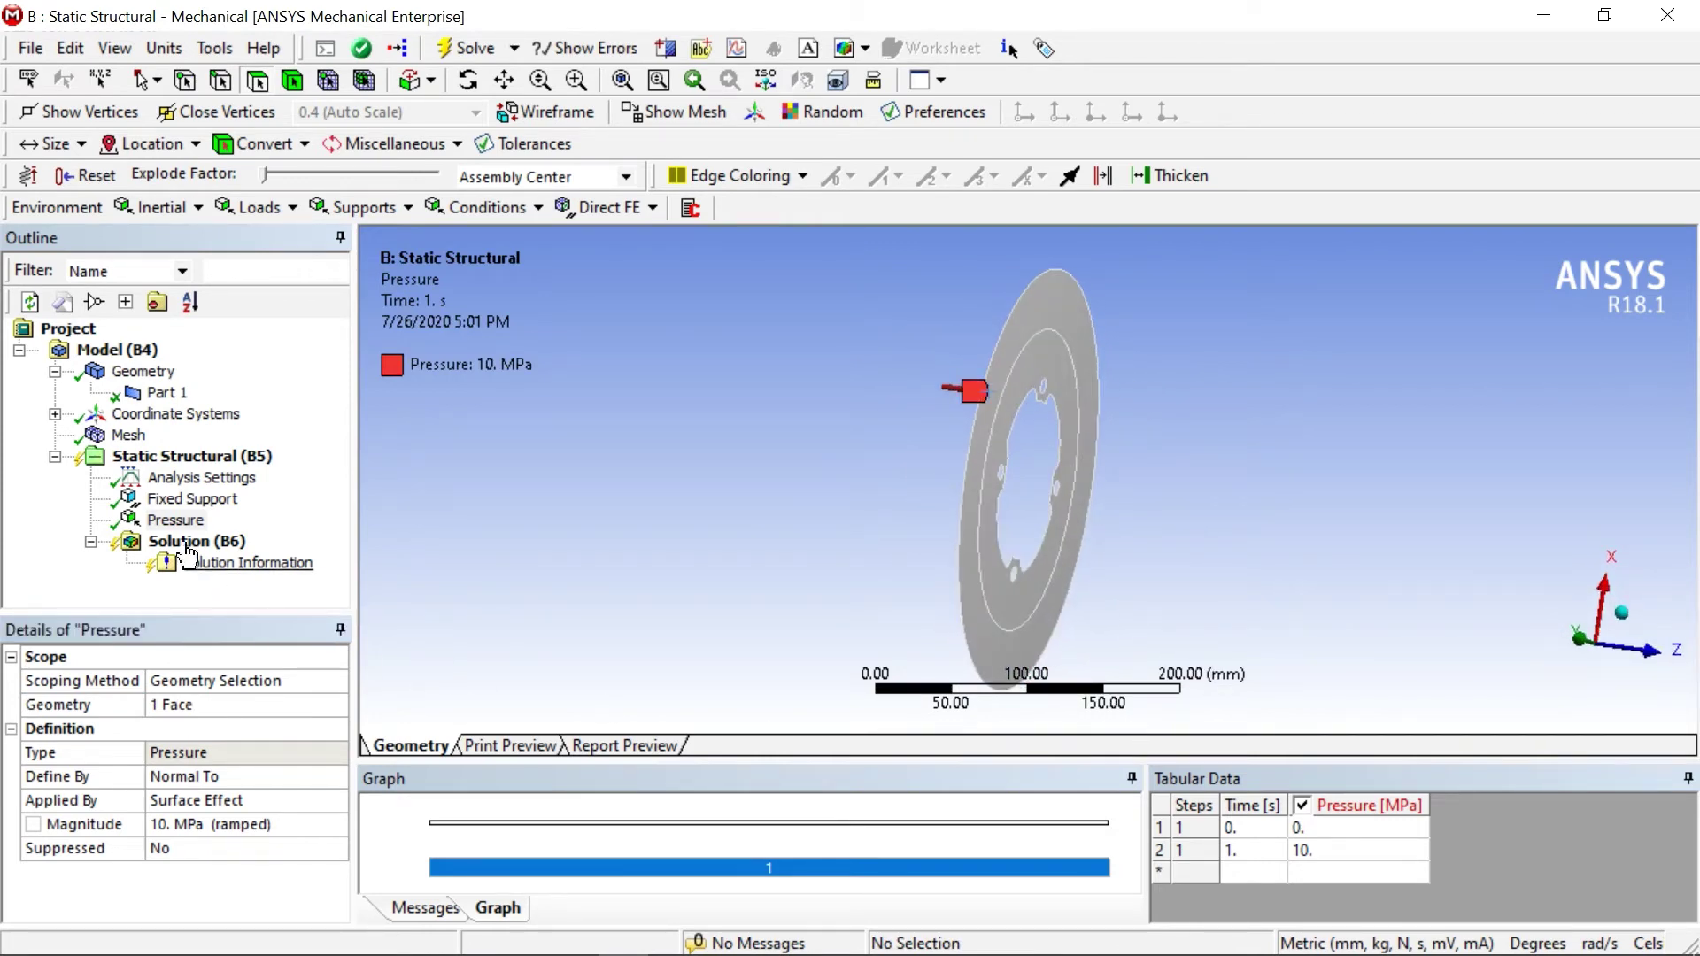
Step: Inspect the disc's mesh and the existing pressure load from different angles
{"action": "left_click", "coordinate": [128, 435]}
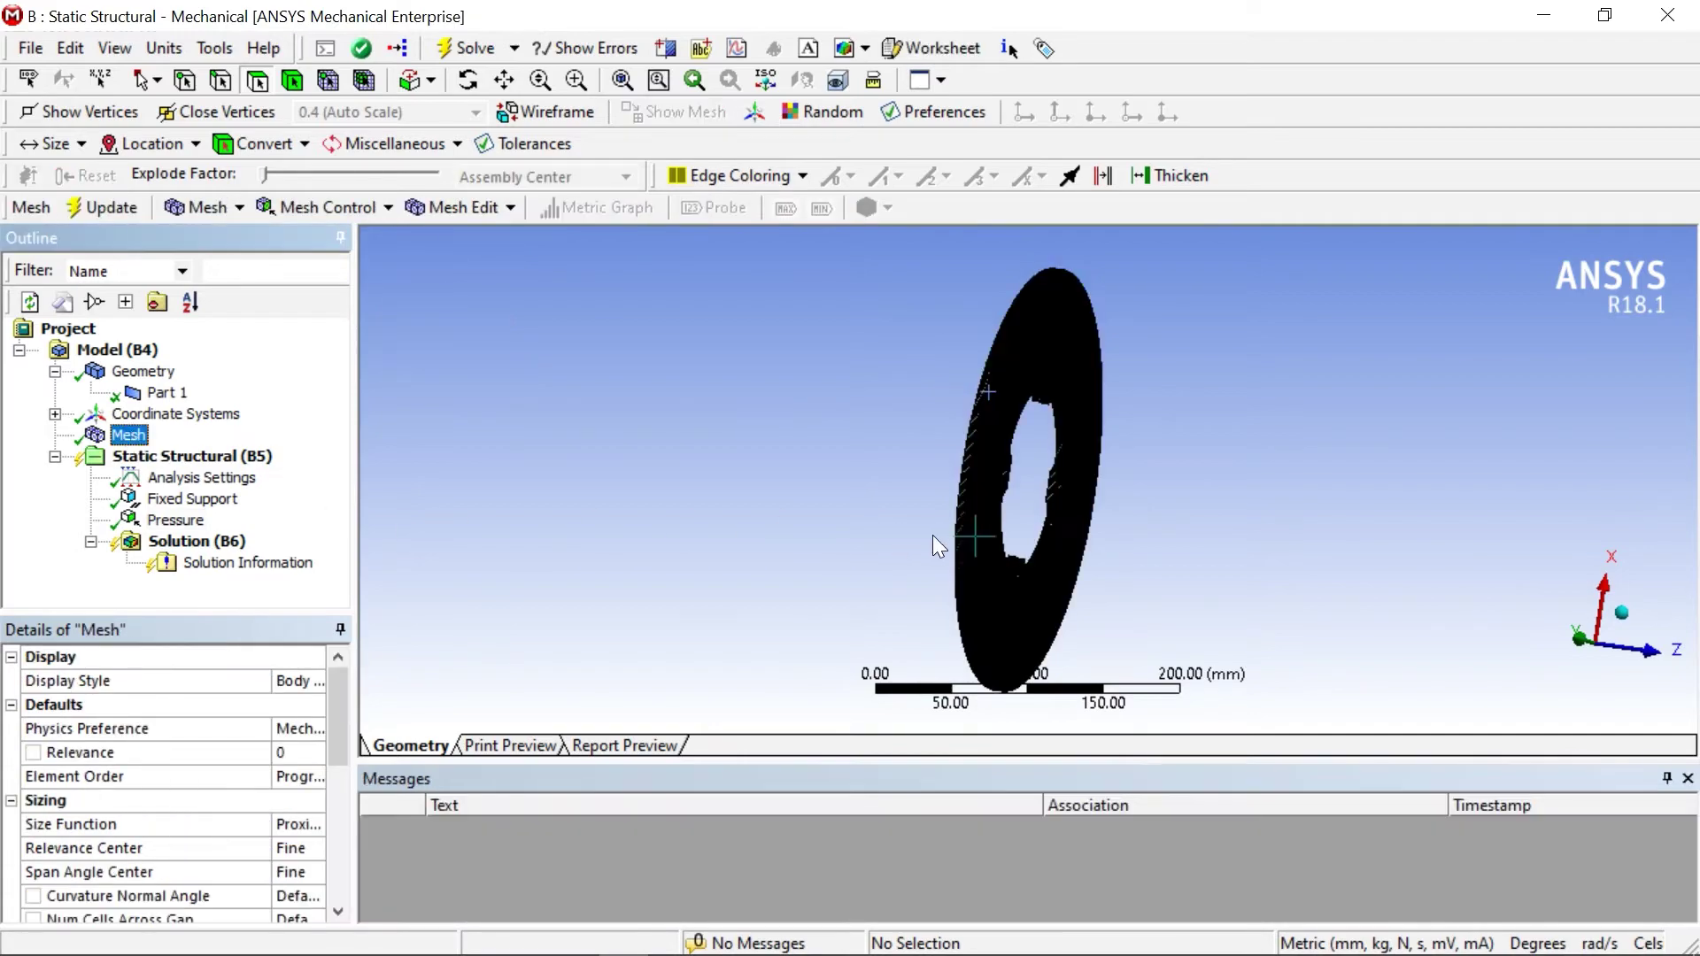
{"action": "scroll", "coordinate": [933, 535], "scroll_direction": "up", "scroll_amount": 10}
{"action": "middle_click_drag", "start_coordinate": [939, 522], "coordinate": [1041, 664]}
{"action": "scroll", "coordinate": [1019, 549], "scroll_direction": "up", "scroll_amount": 2}
{"action": "scroll", "coordinate": [996, 545], "scroll_direction": "down", "scroll_amount": 6}
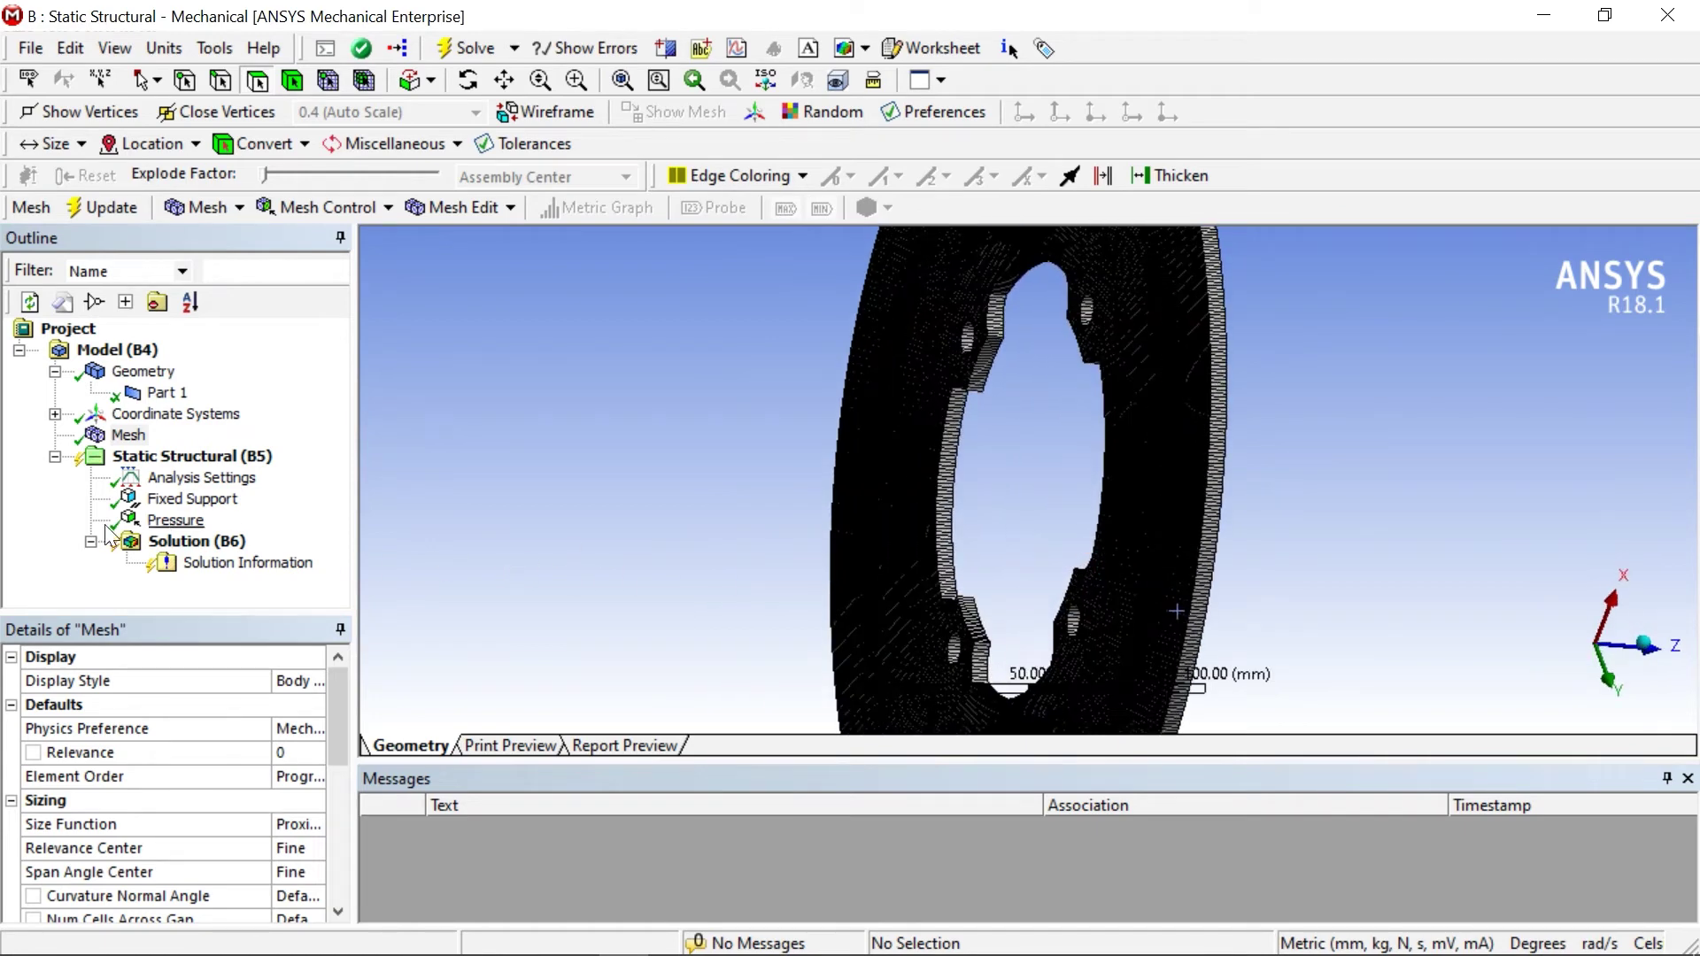
{"action": "left_click", "coordinate": [177, 522]}
{"action": "scroll", "coordinate": [968, 438], "scroll_direction": "down", "scroll_amount": 3}
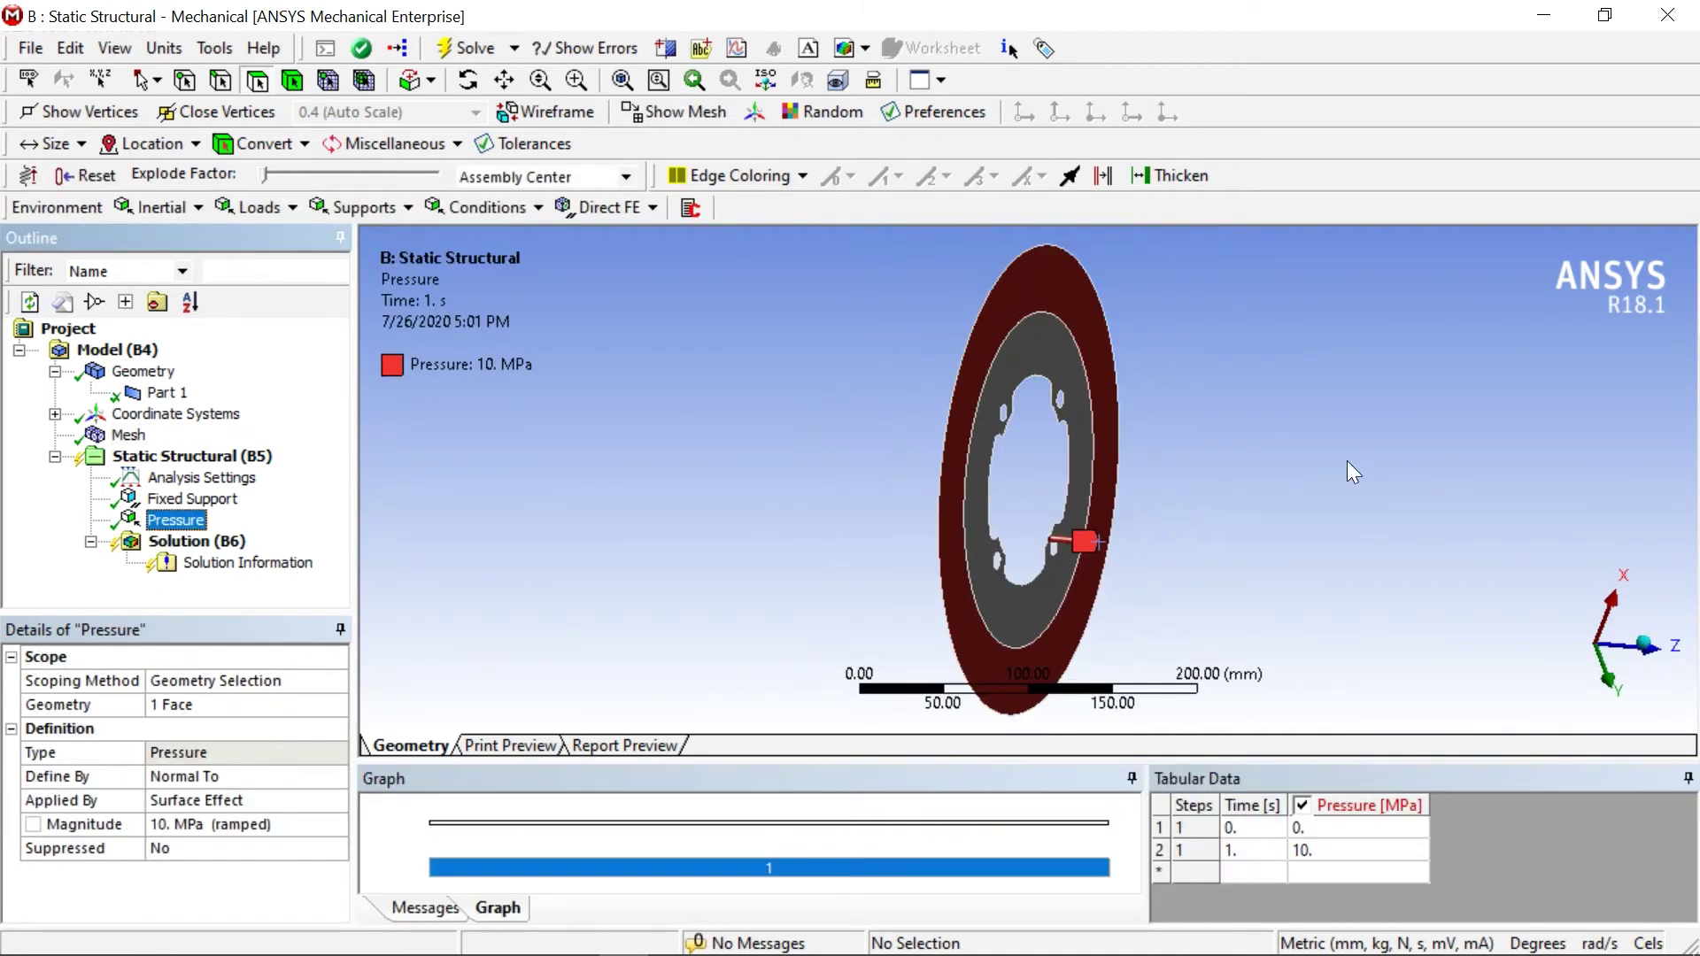
{"action": "middle_click_drag", "start_coordinate": [1355, 473], "coordinate": [1124, 562]}
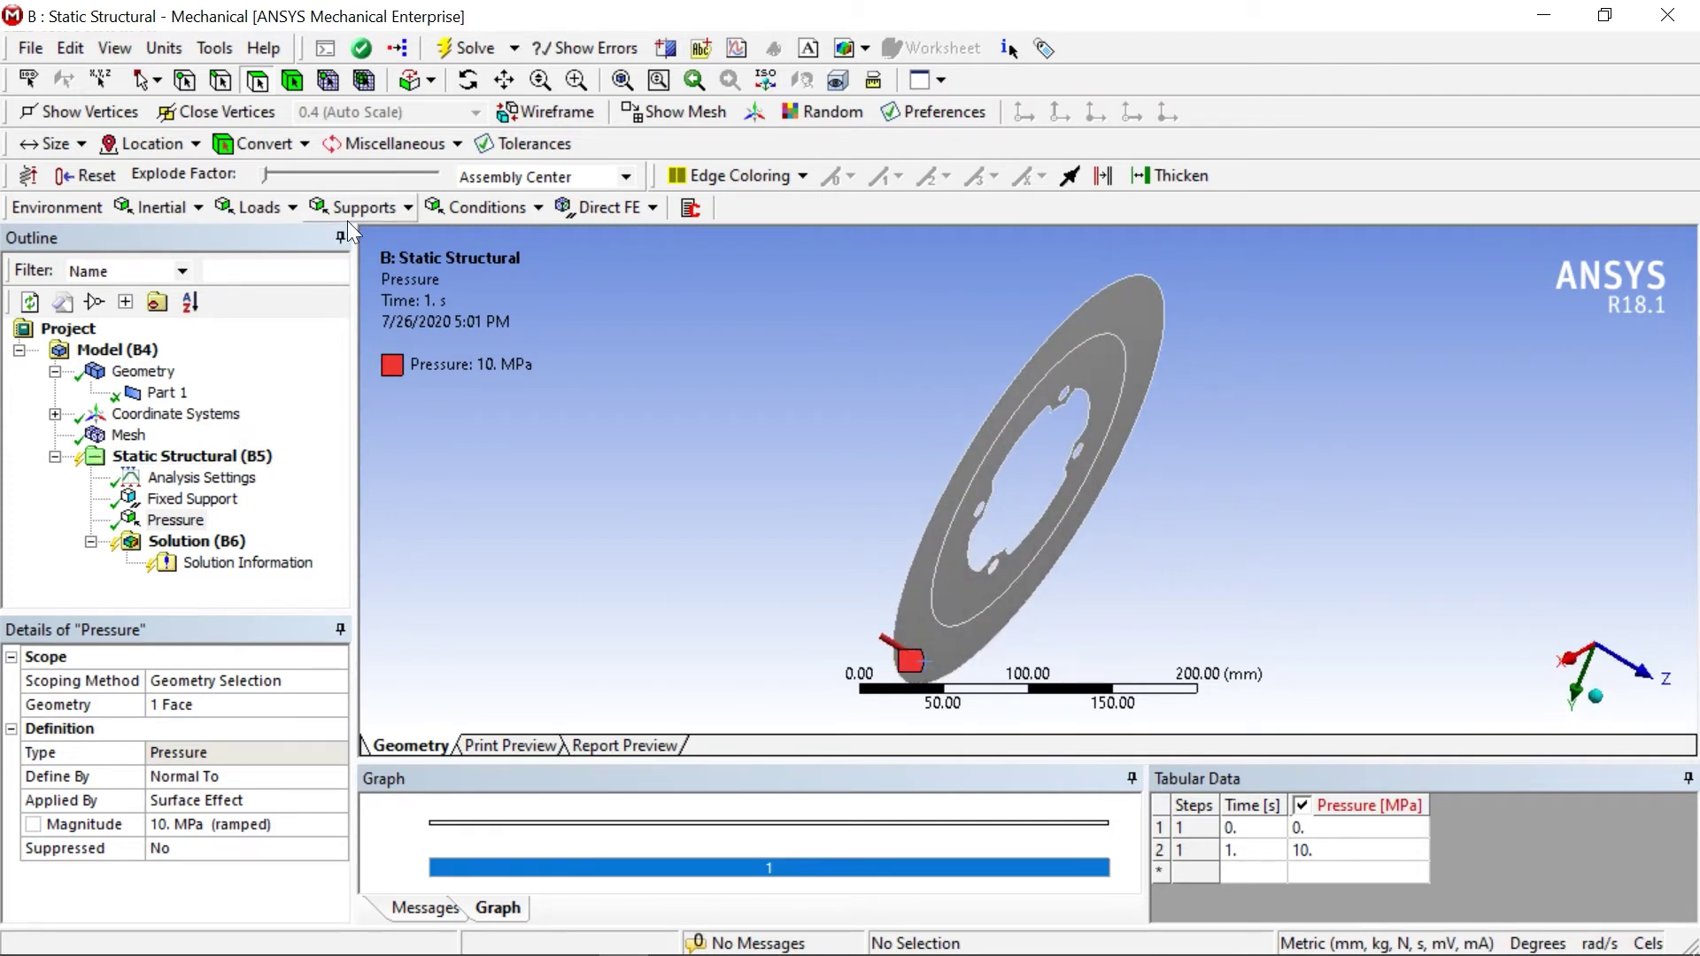
Step: Insert Pressure 2, pick the outer ring face, then request deleting Pressure 2
{"action": "left_click", "coordinate": [248, 206]}
{"action": "left_click", "coordinate": [294, 237]}
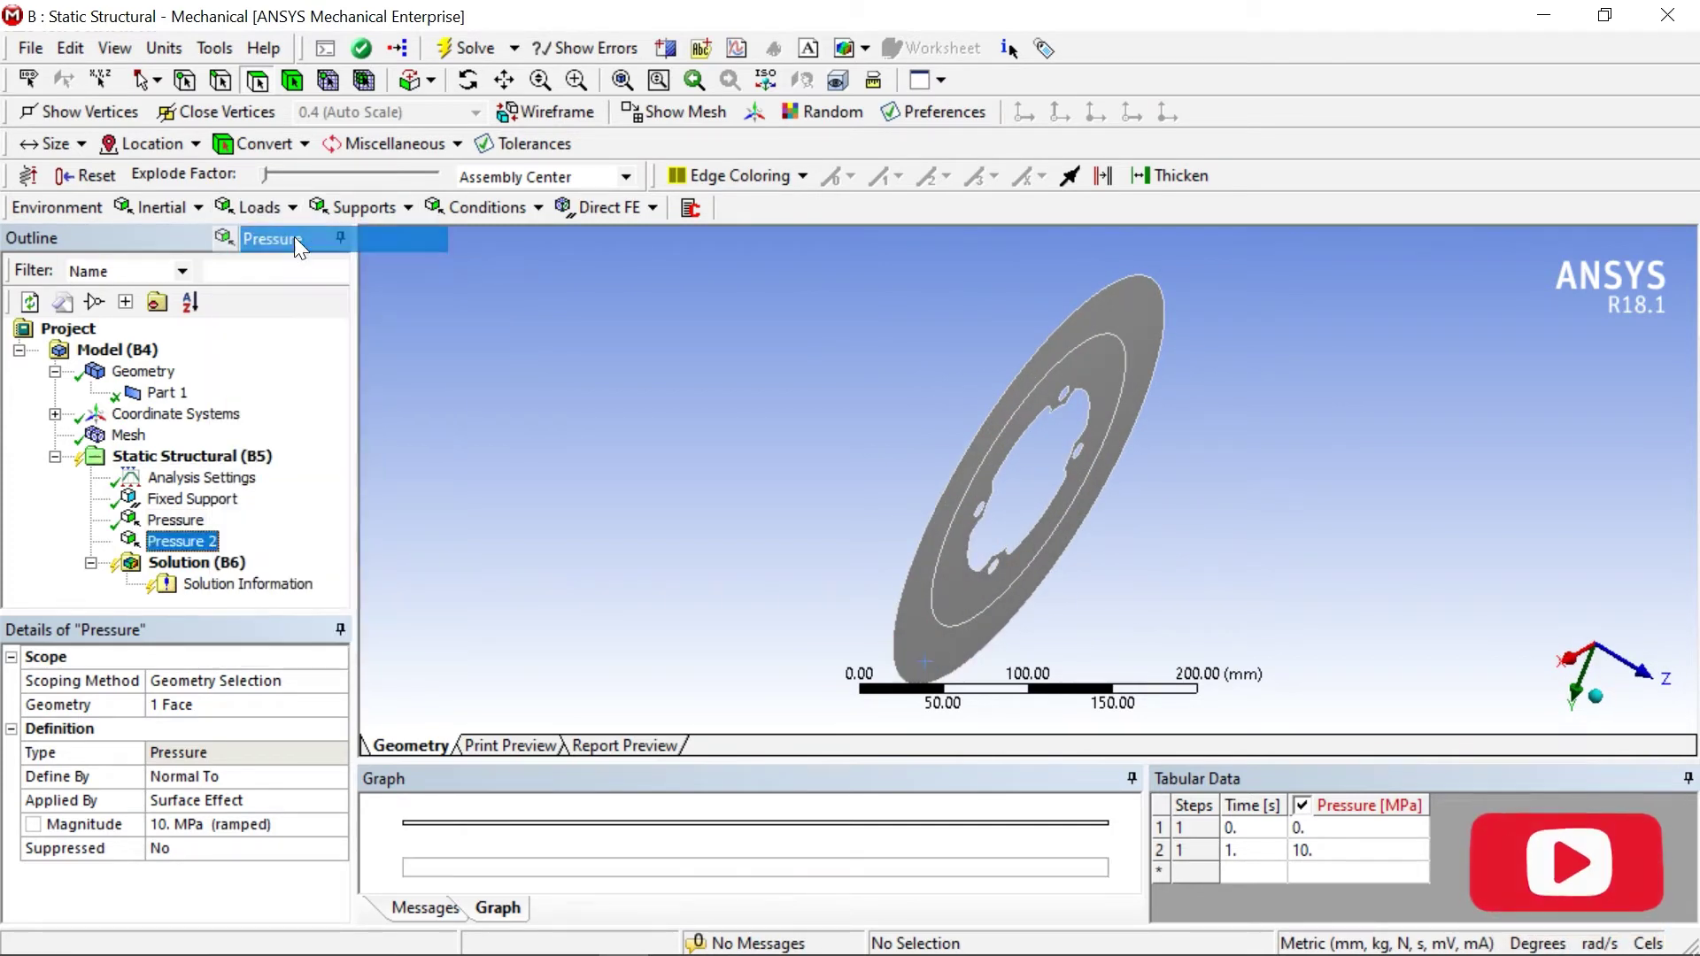
{"action": "middle_click_drag", "start_coordinate": [985, 551], "coordinate": [873, 463]}
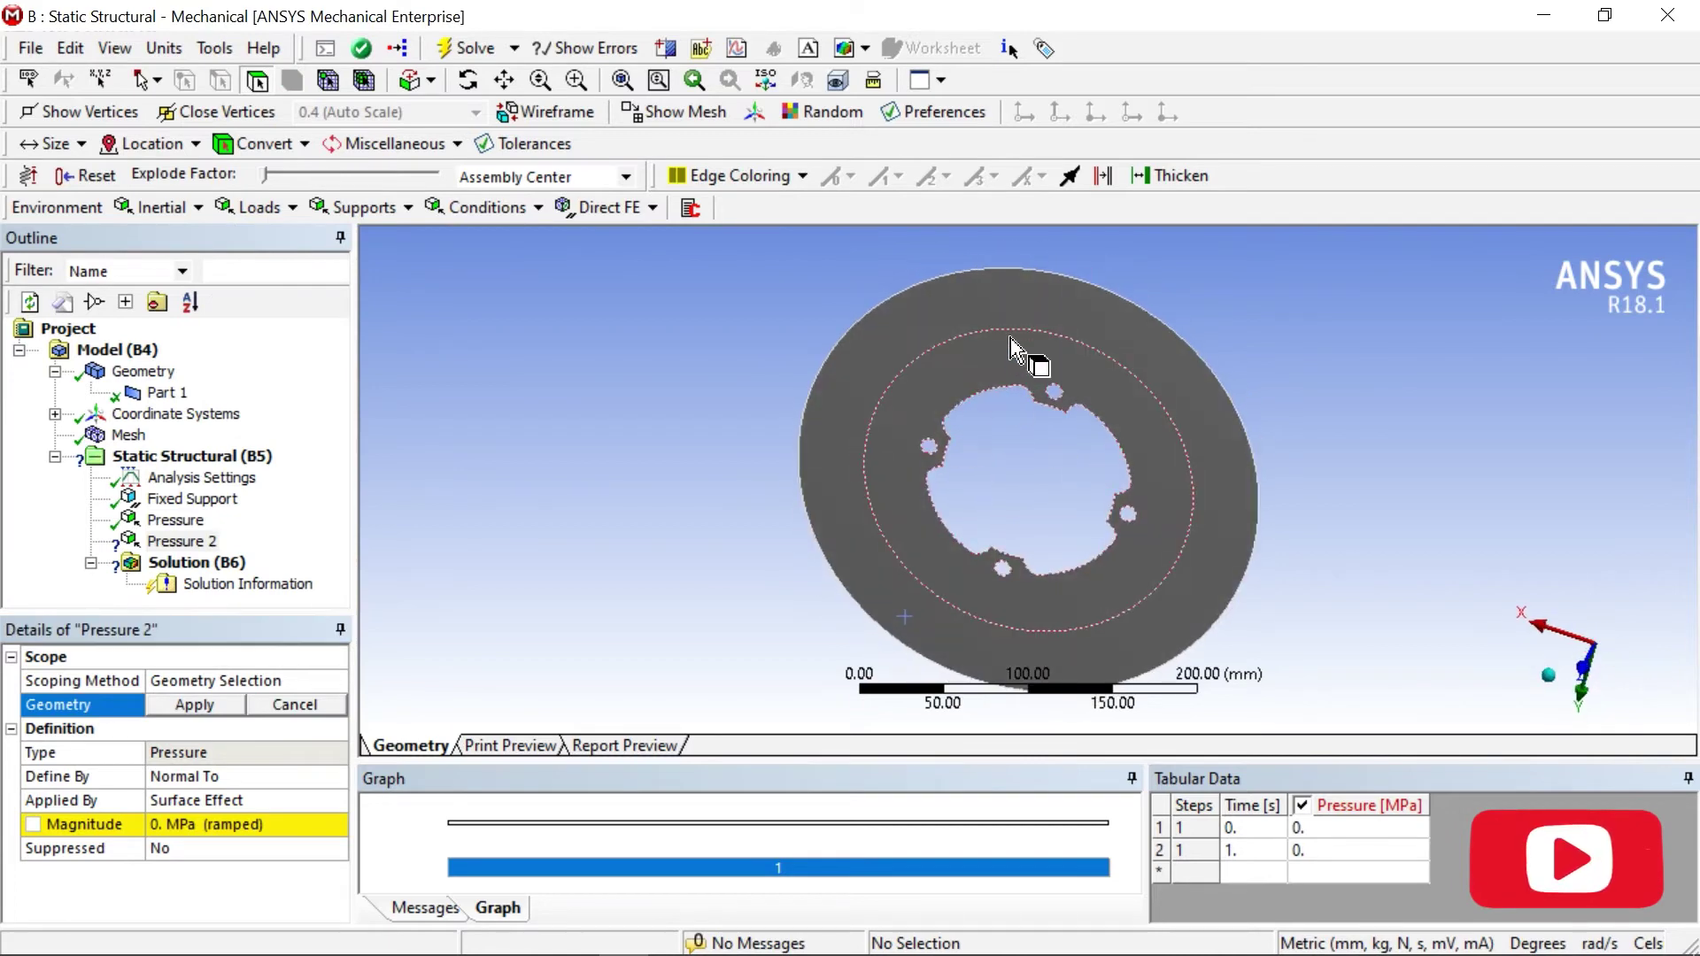
{"action": "middle_click_drag", "start_coordinate": [1017, 315], "coordinate": [1358, 334]}
{"action": "left_click", "coordinate": [1134, 332]}
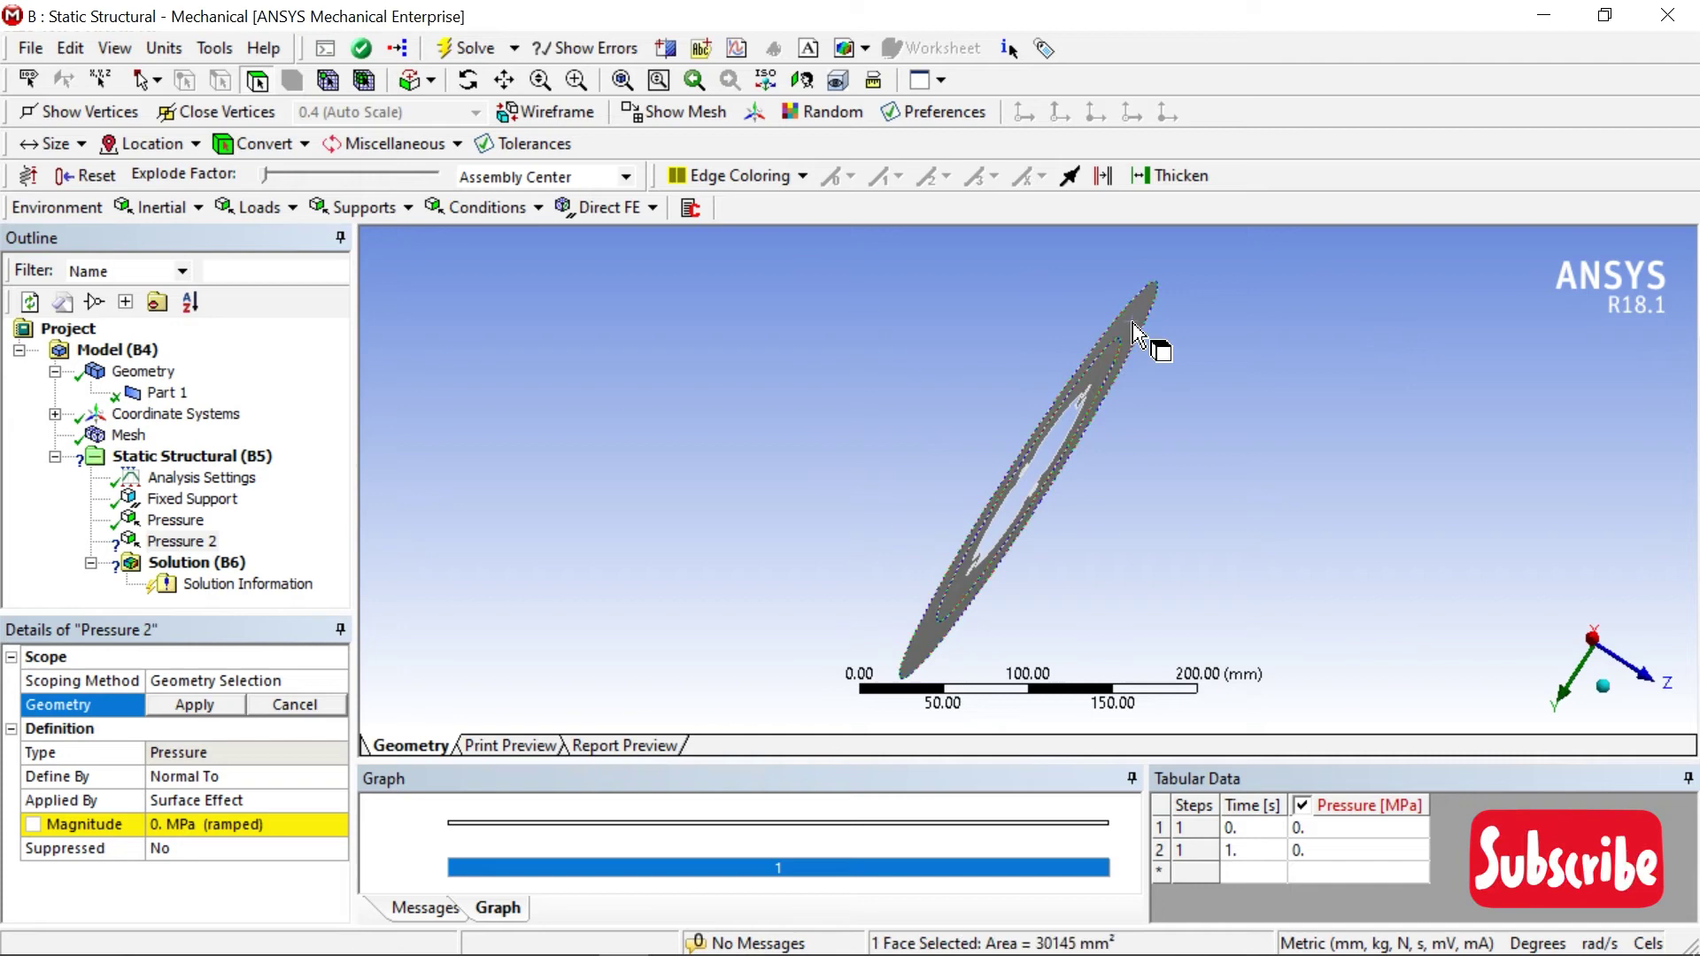
{"action": "middle_click_drag", "start_coordinate": [1134, 332], "coordinate": [1404, 475]}
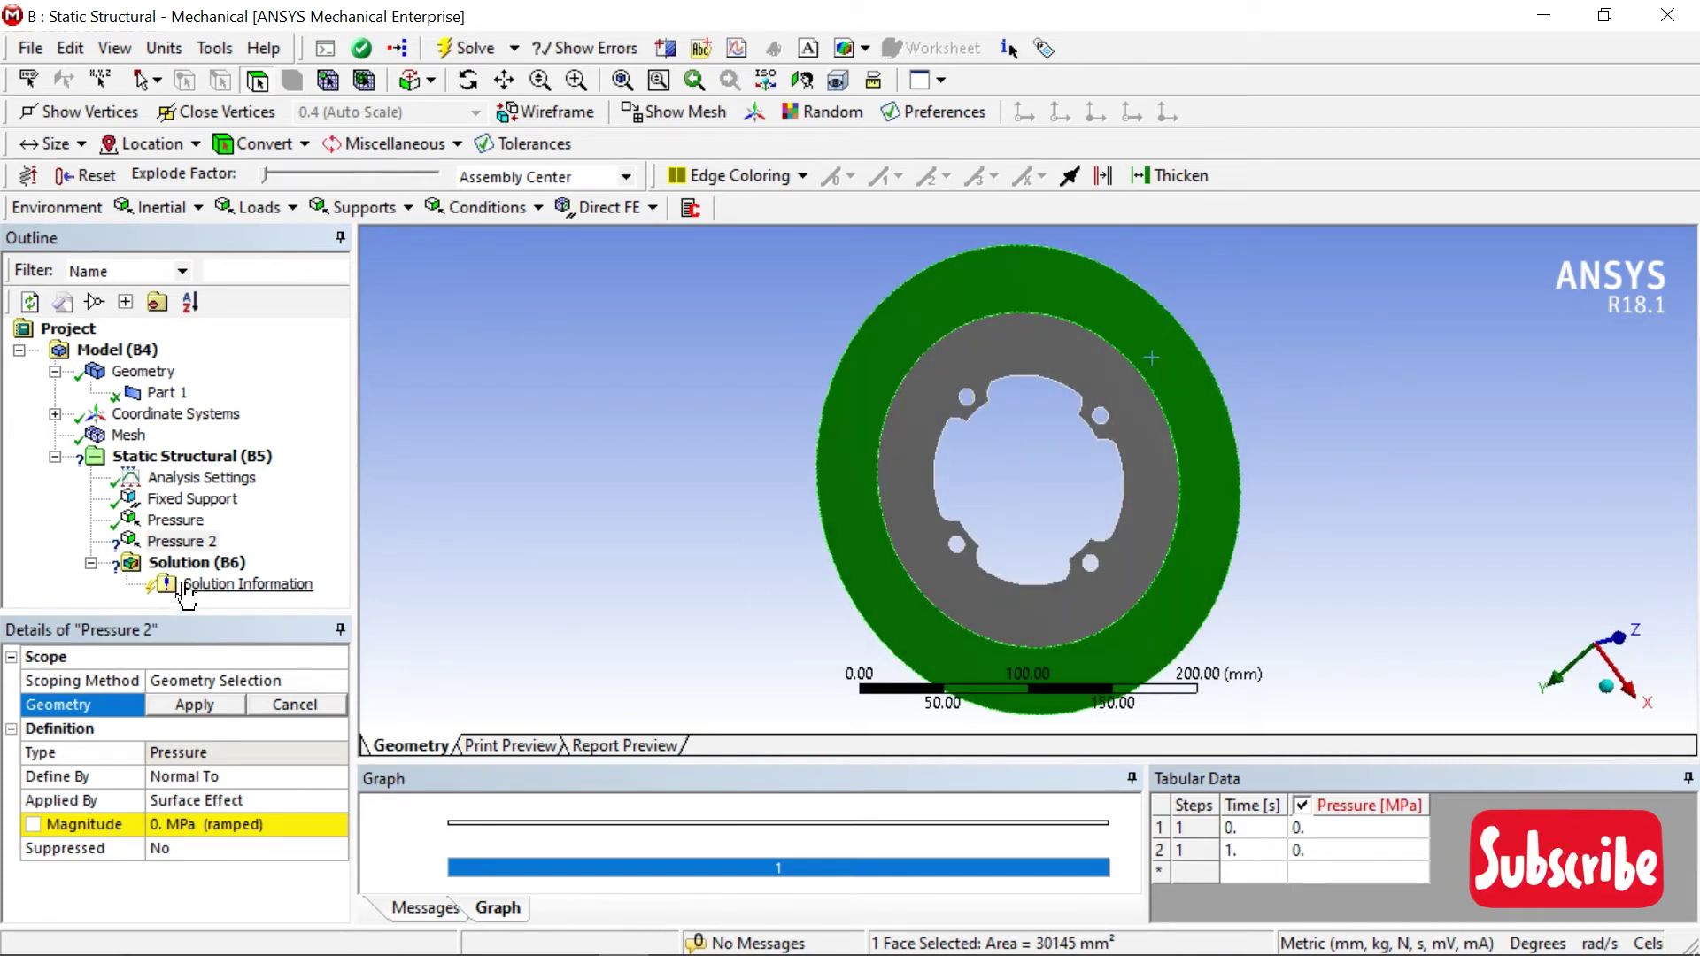
{"action": "right_click", "coordinate": [189, 542]}
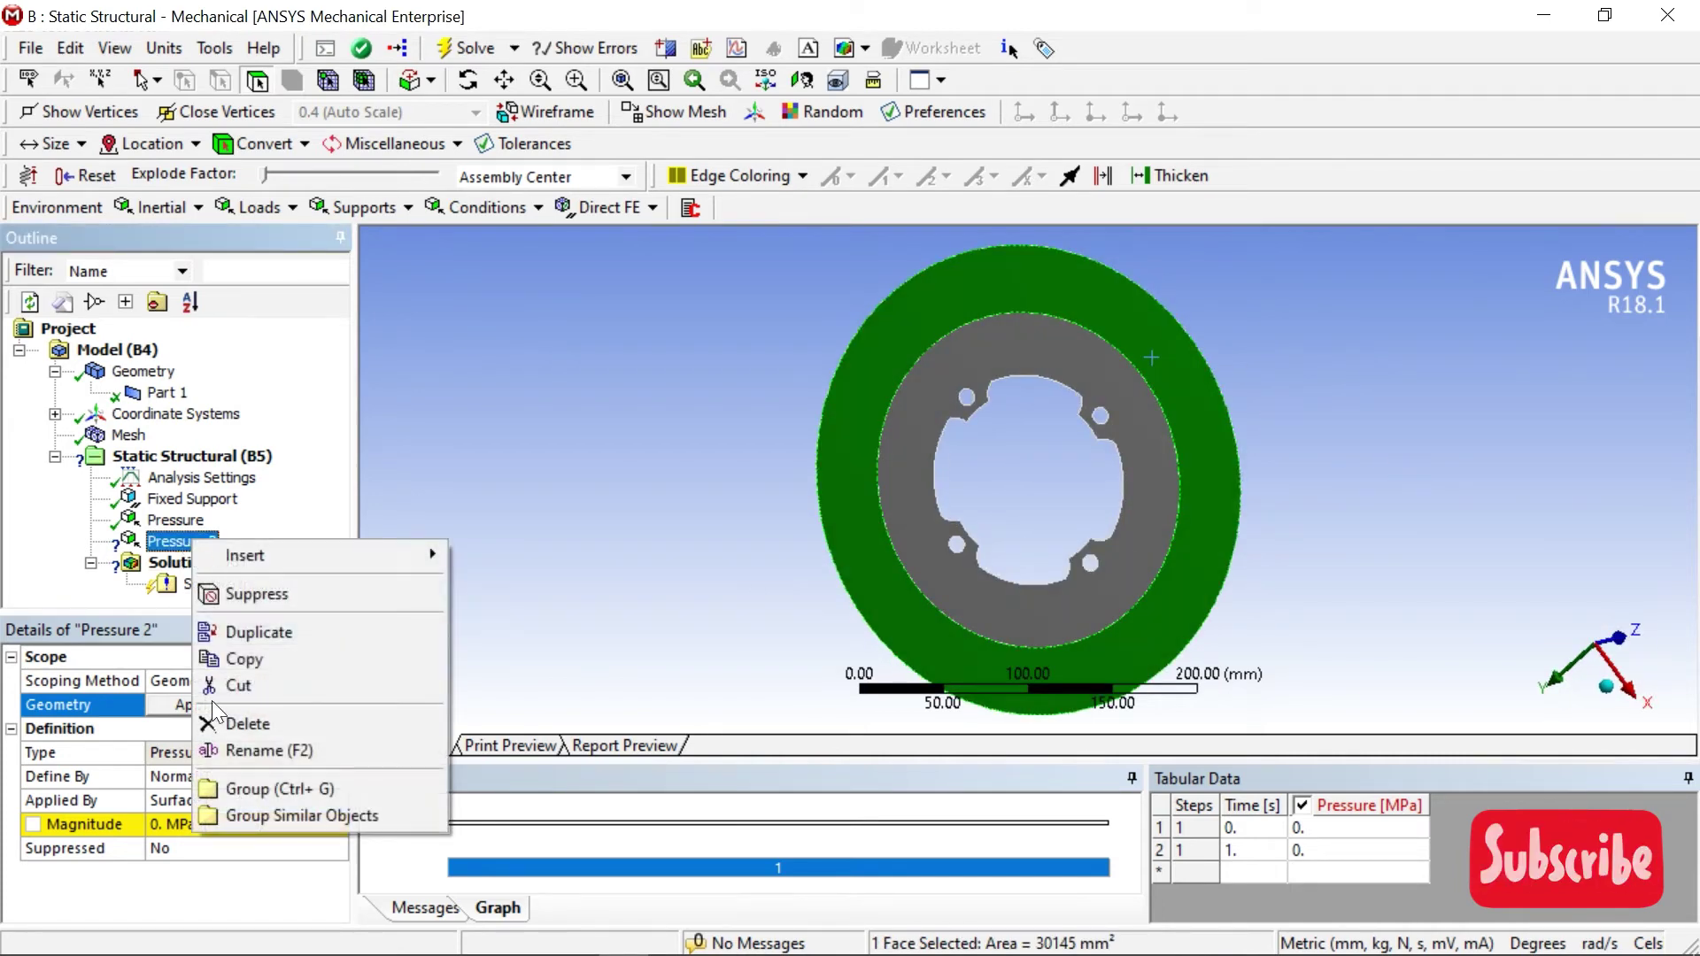
{"action": "left_click", "coordinate": [262, 725]}
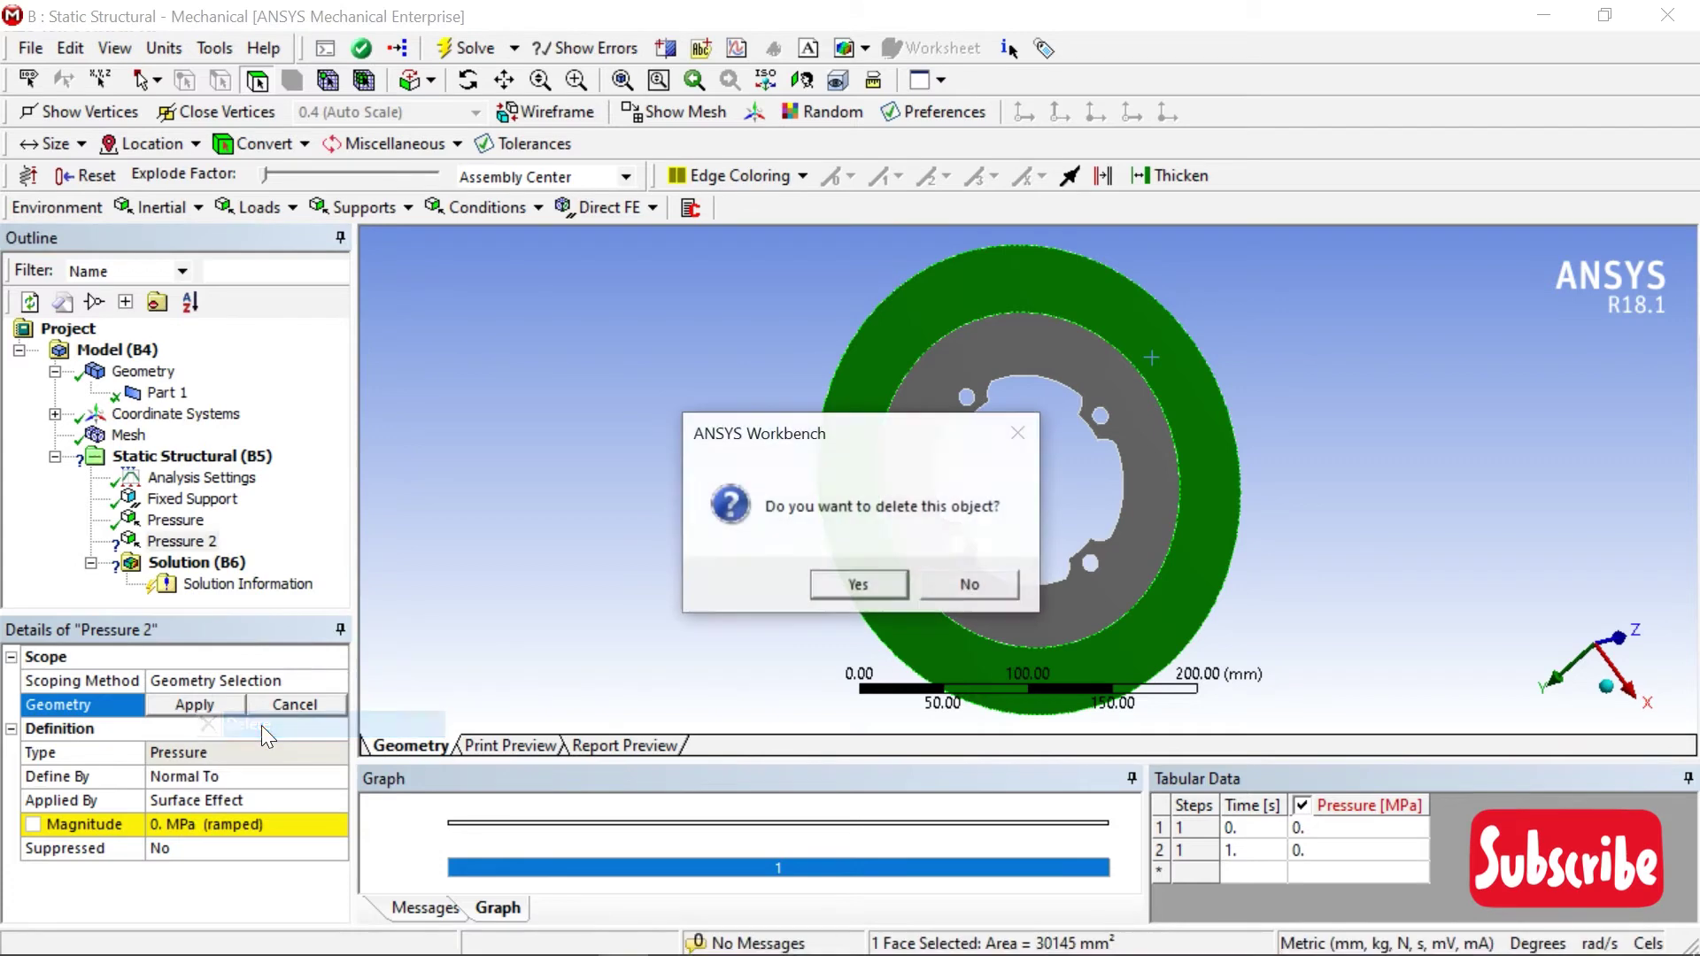
Step: Confirm deleting Pressure 2, leaving only the fixed support and one pressure load
{"action": "left_click", "coordinate": [840, 581]}
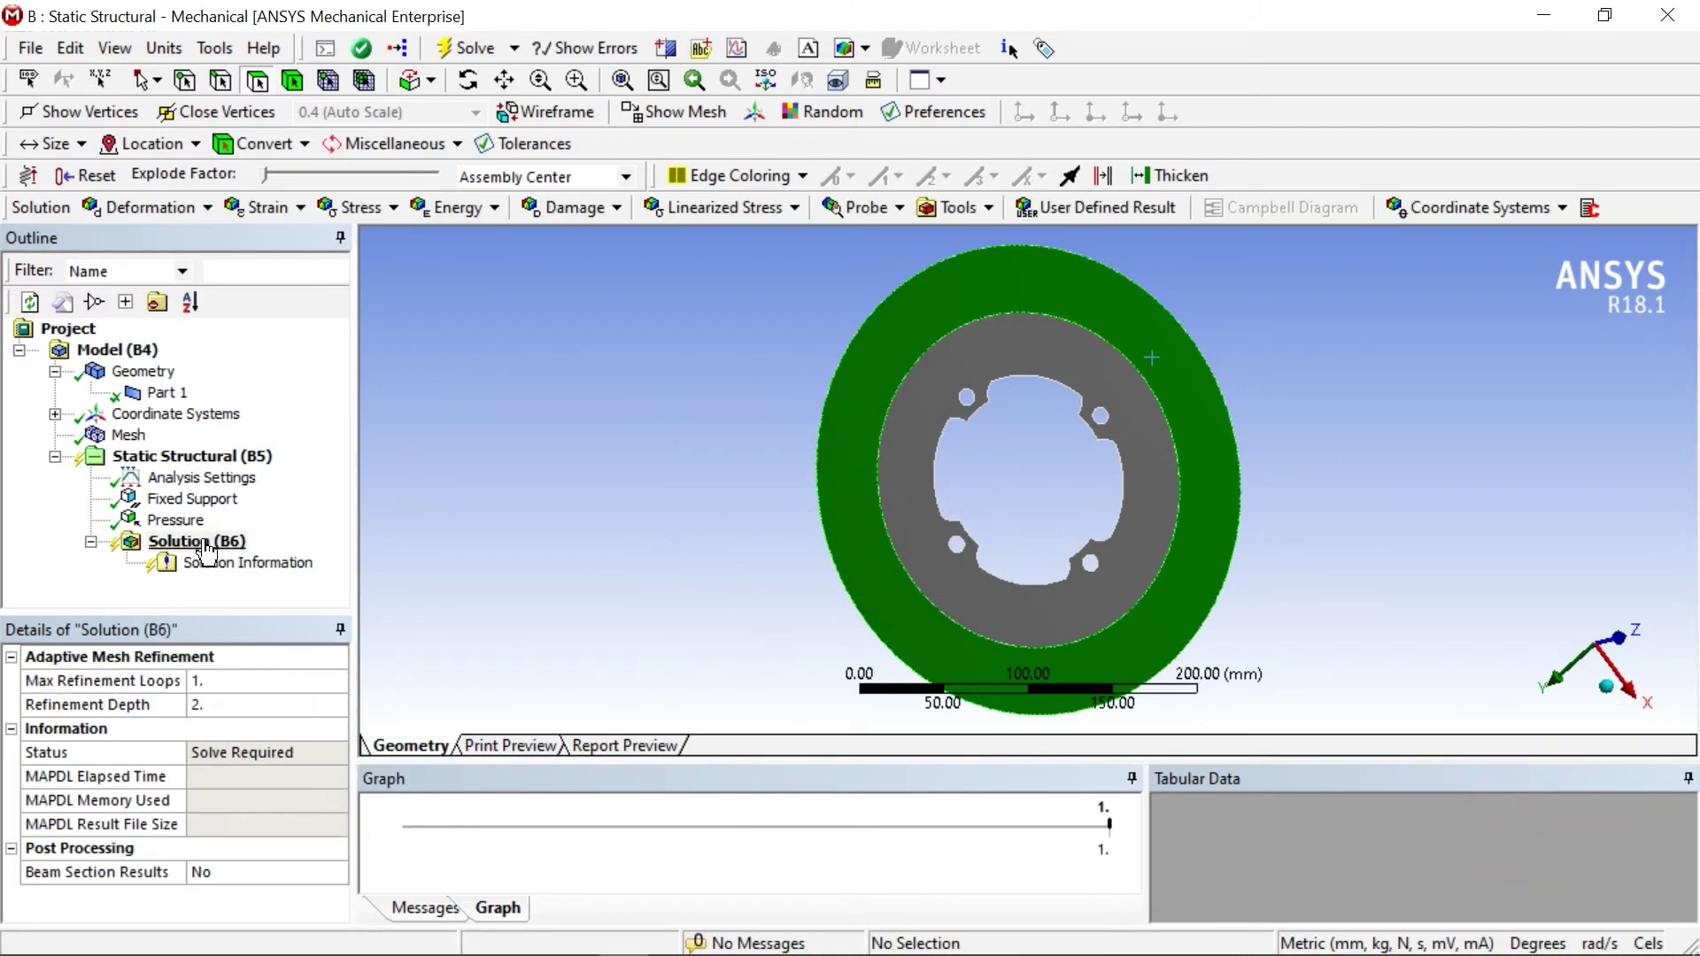
{"action": "middle_click_drag", "start_coordinate": [1082, 439], "coordinate": [1009, 458]}
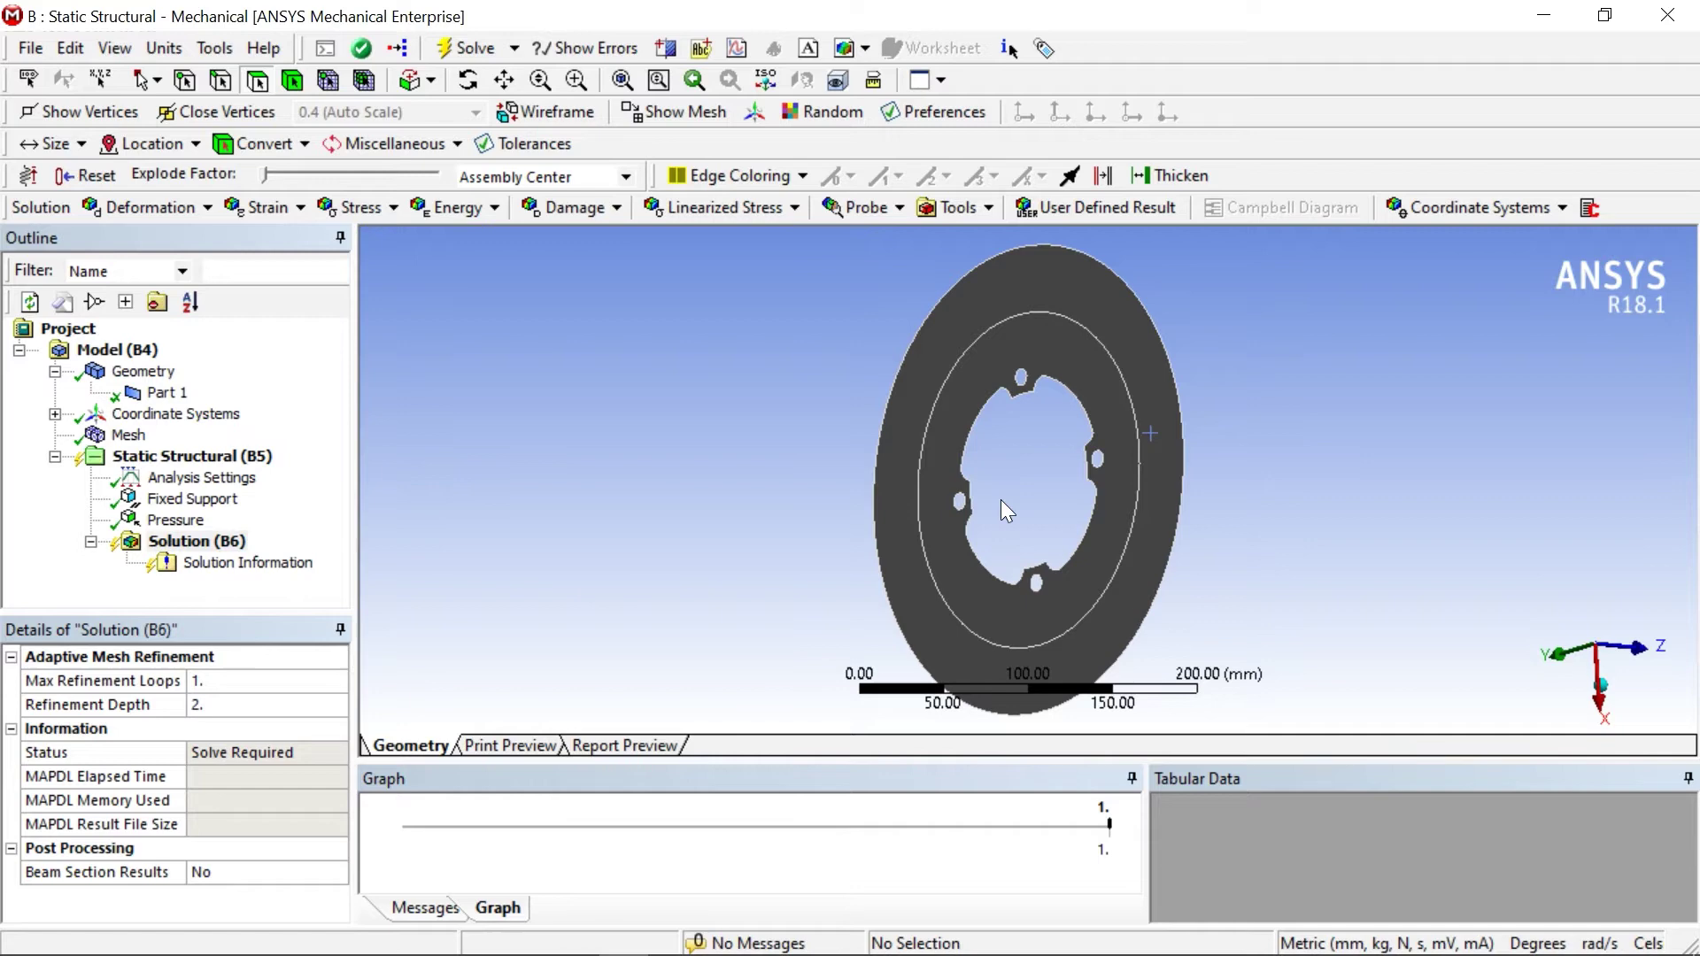
{"action": "middle_click_drag", "start_coordinate": [1320, 496], "coordinate": [1221, 605]}
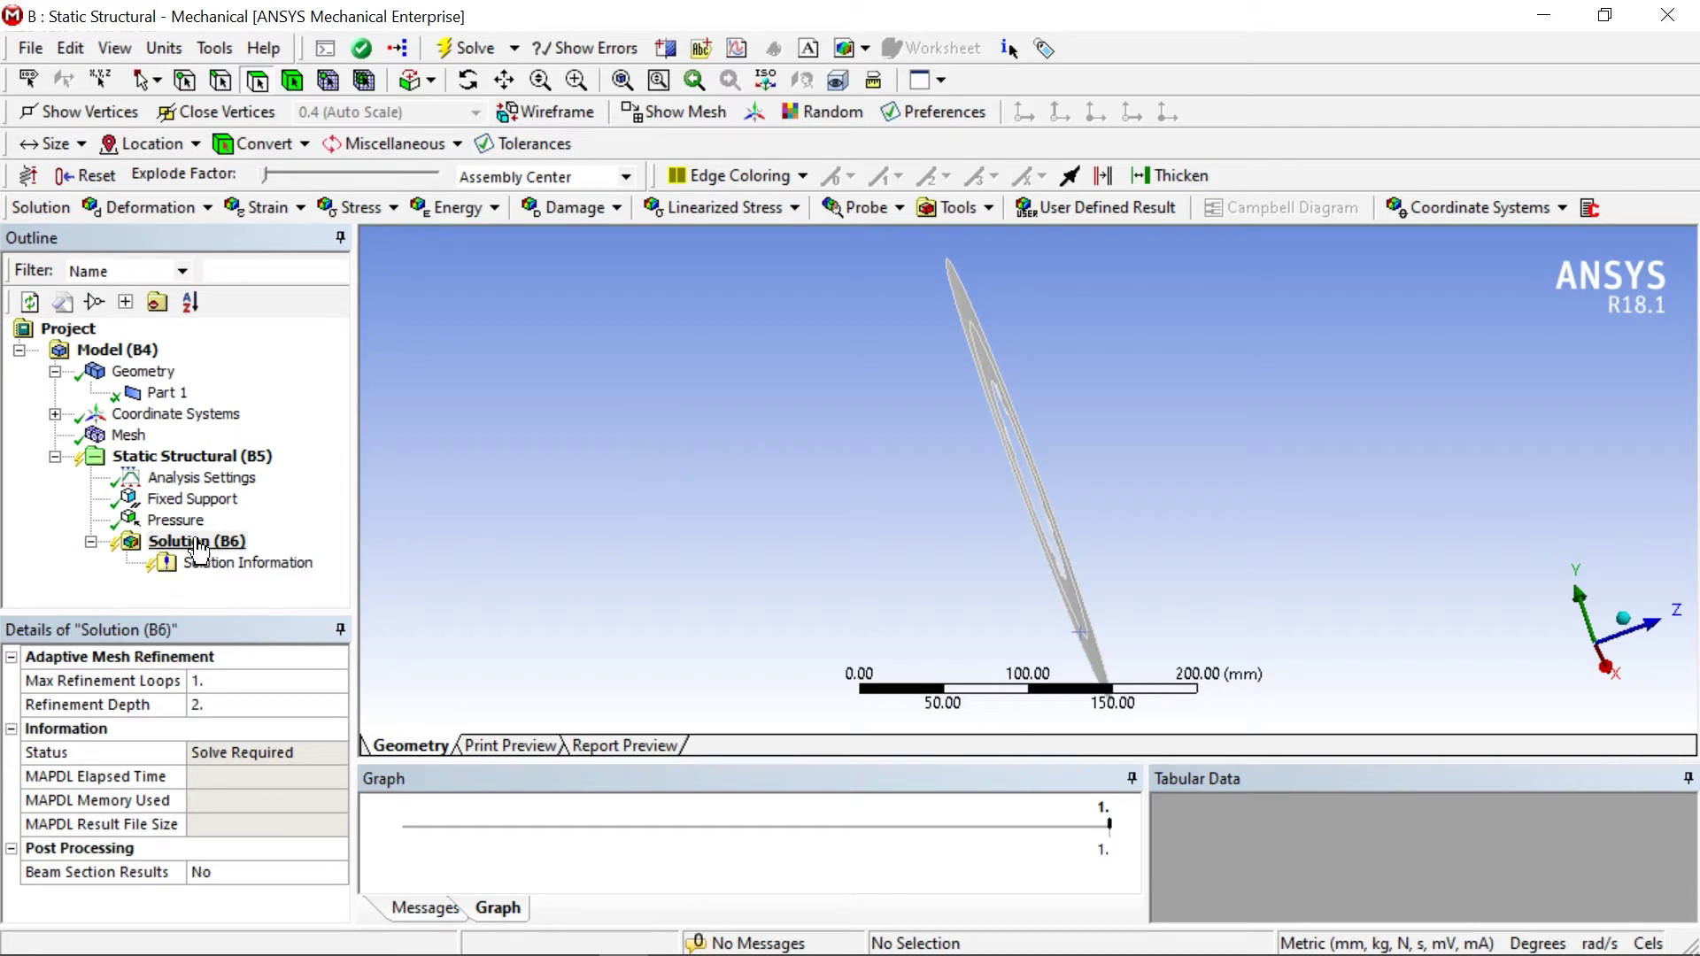
{"action": "left_click", "coordinate": [197, 543]}
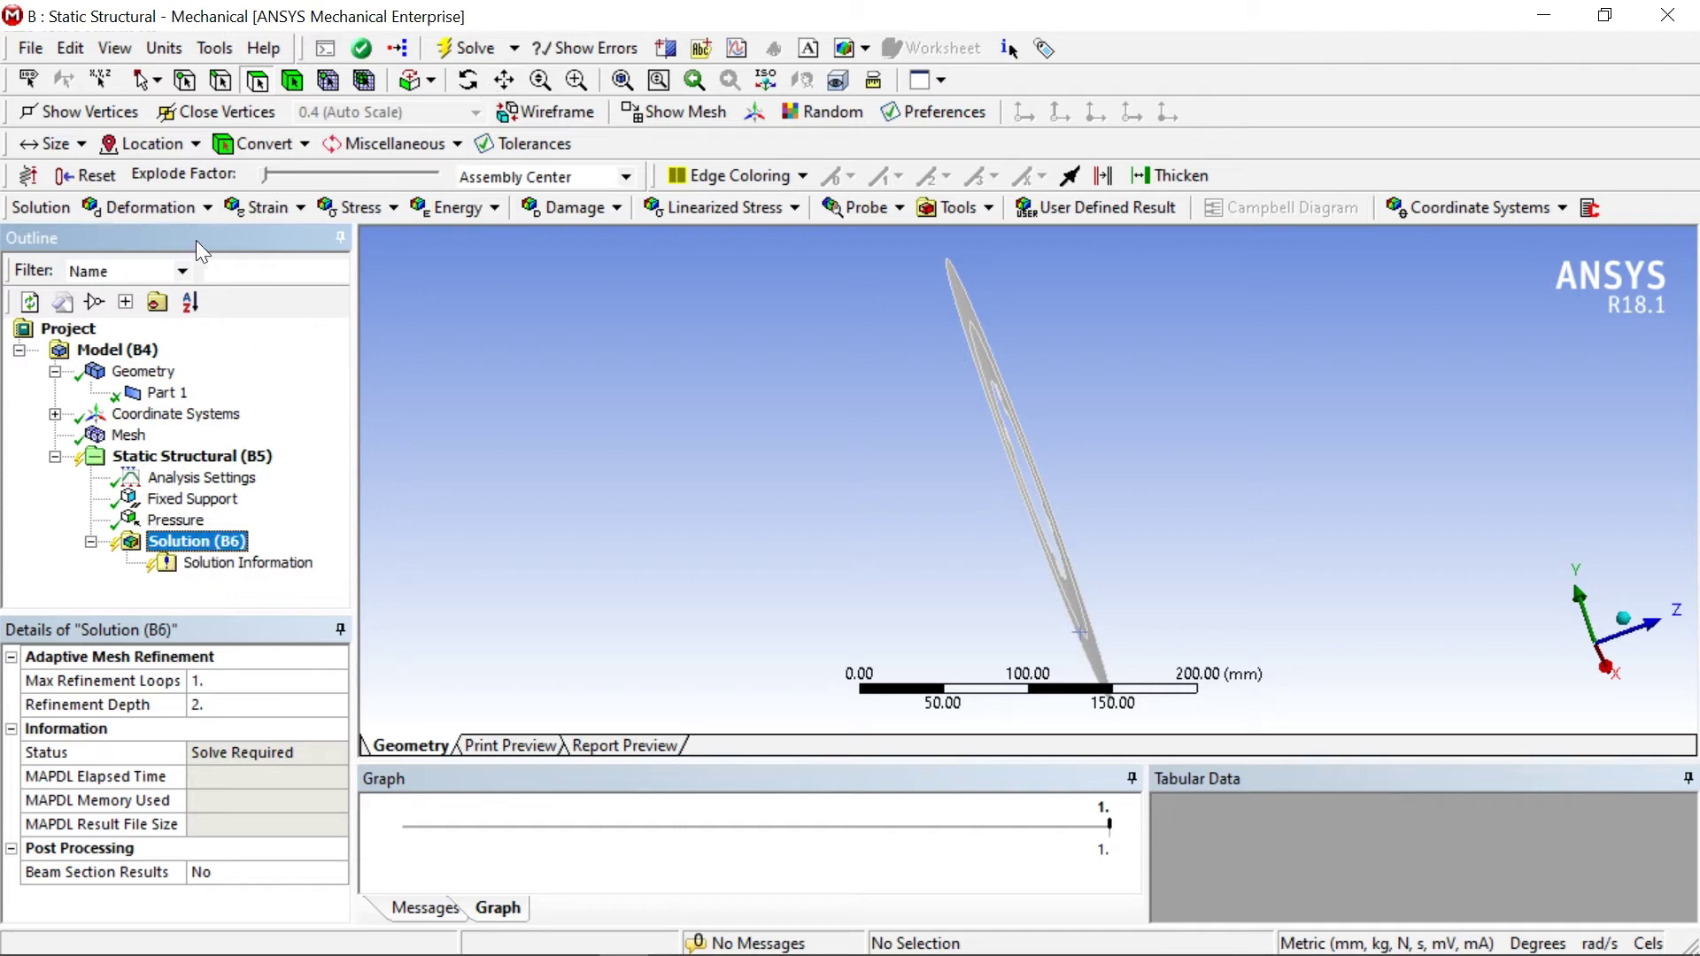
Step: Add Total Deformation, Equivalent Stress, Equivalent Elastic Strain and Directional Deformation results under Solution (B6)
{"action": "left_click", "coordinate": [148, 209]}
{"action": "left_click", "coordinate": [151, 239]}
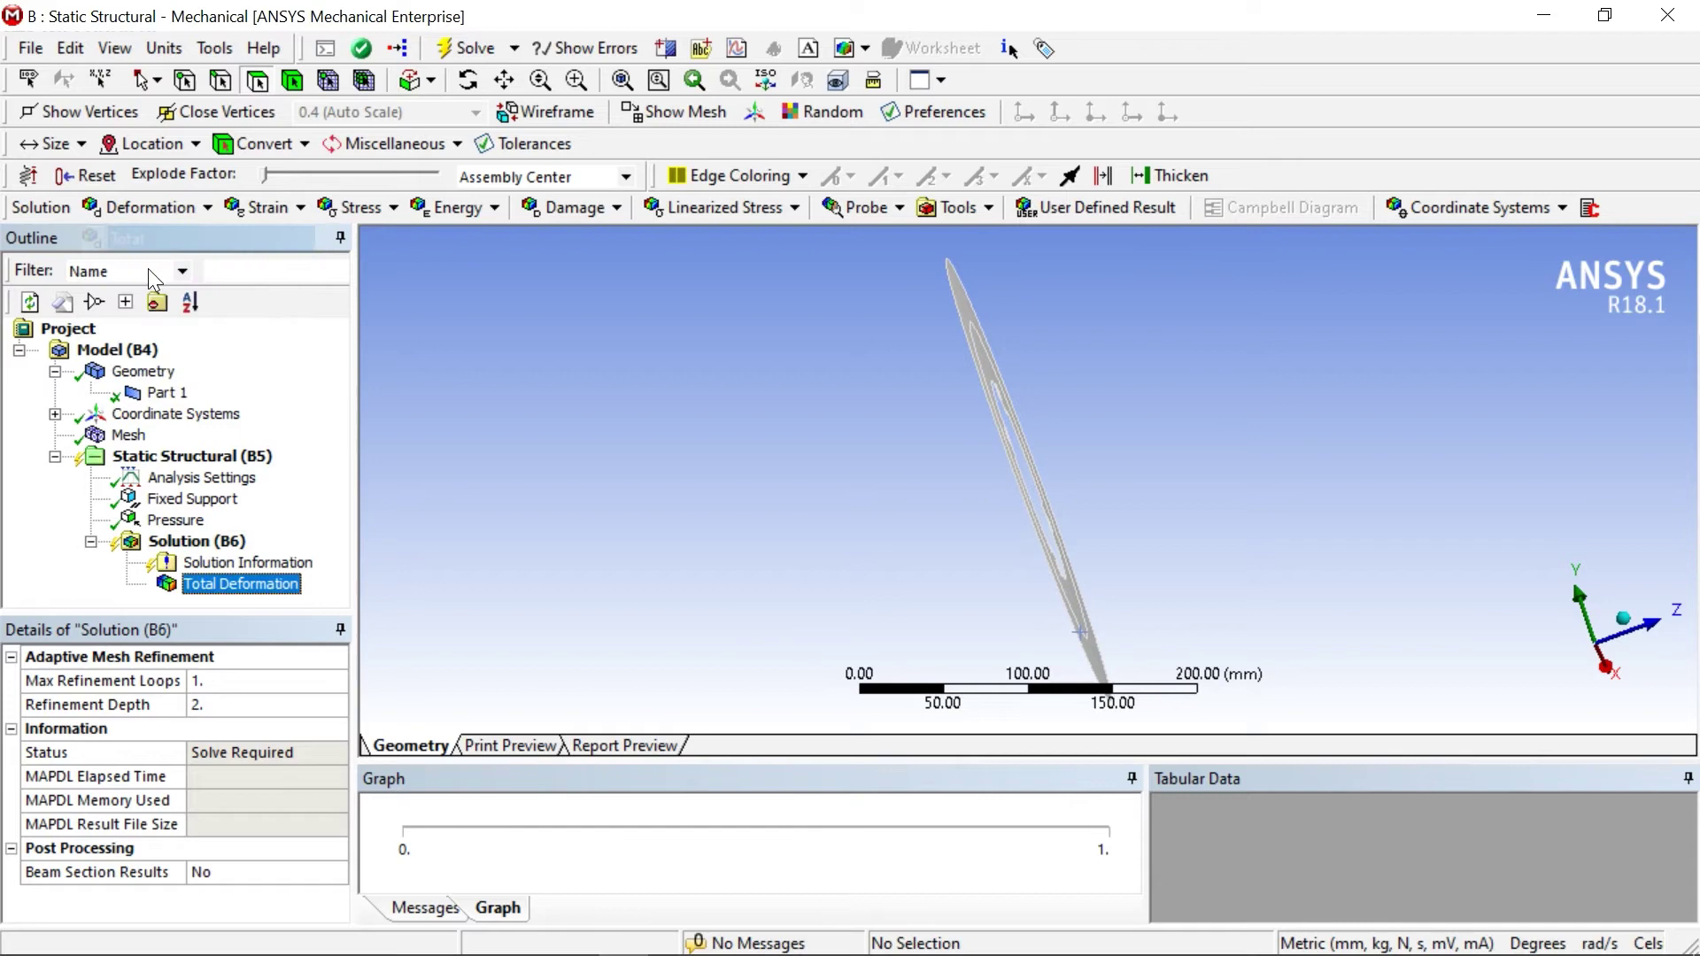
{"action": "left_click", "coordinate": [359, 207]}
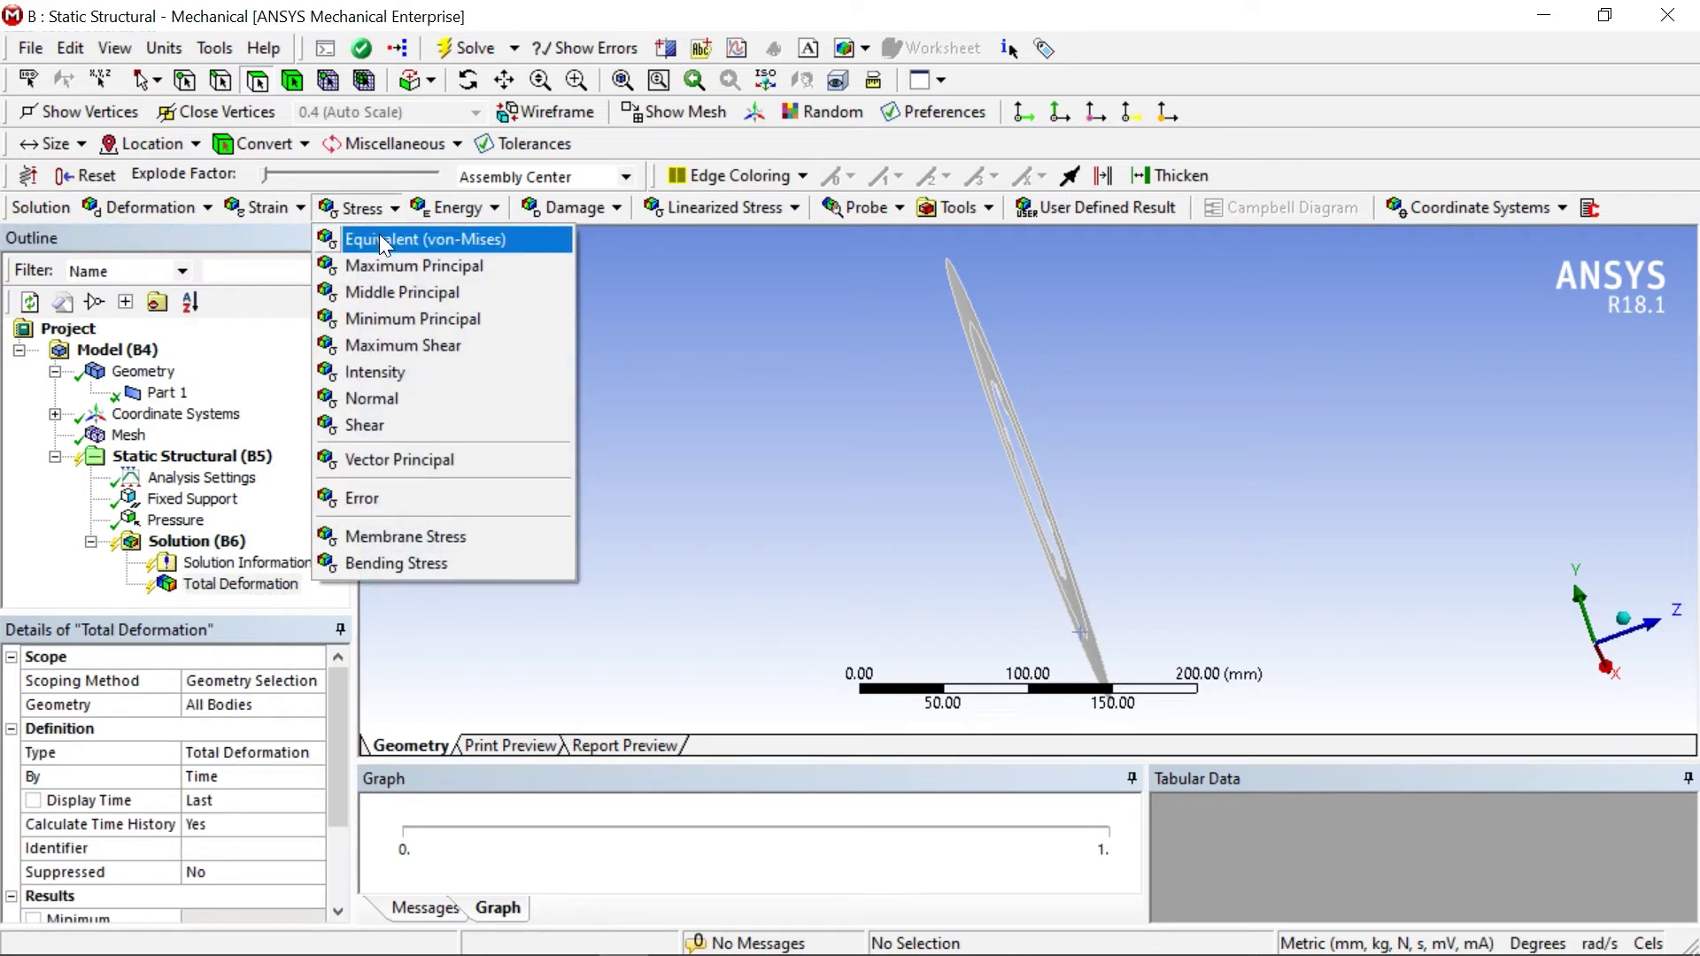
{"action": "left_click", "coordinate": [382, 241]}
{"action": "left_click", "coordinate": [265, 207]}
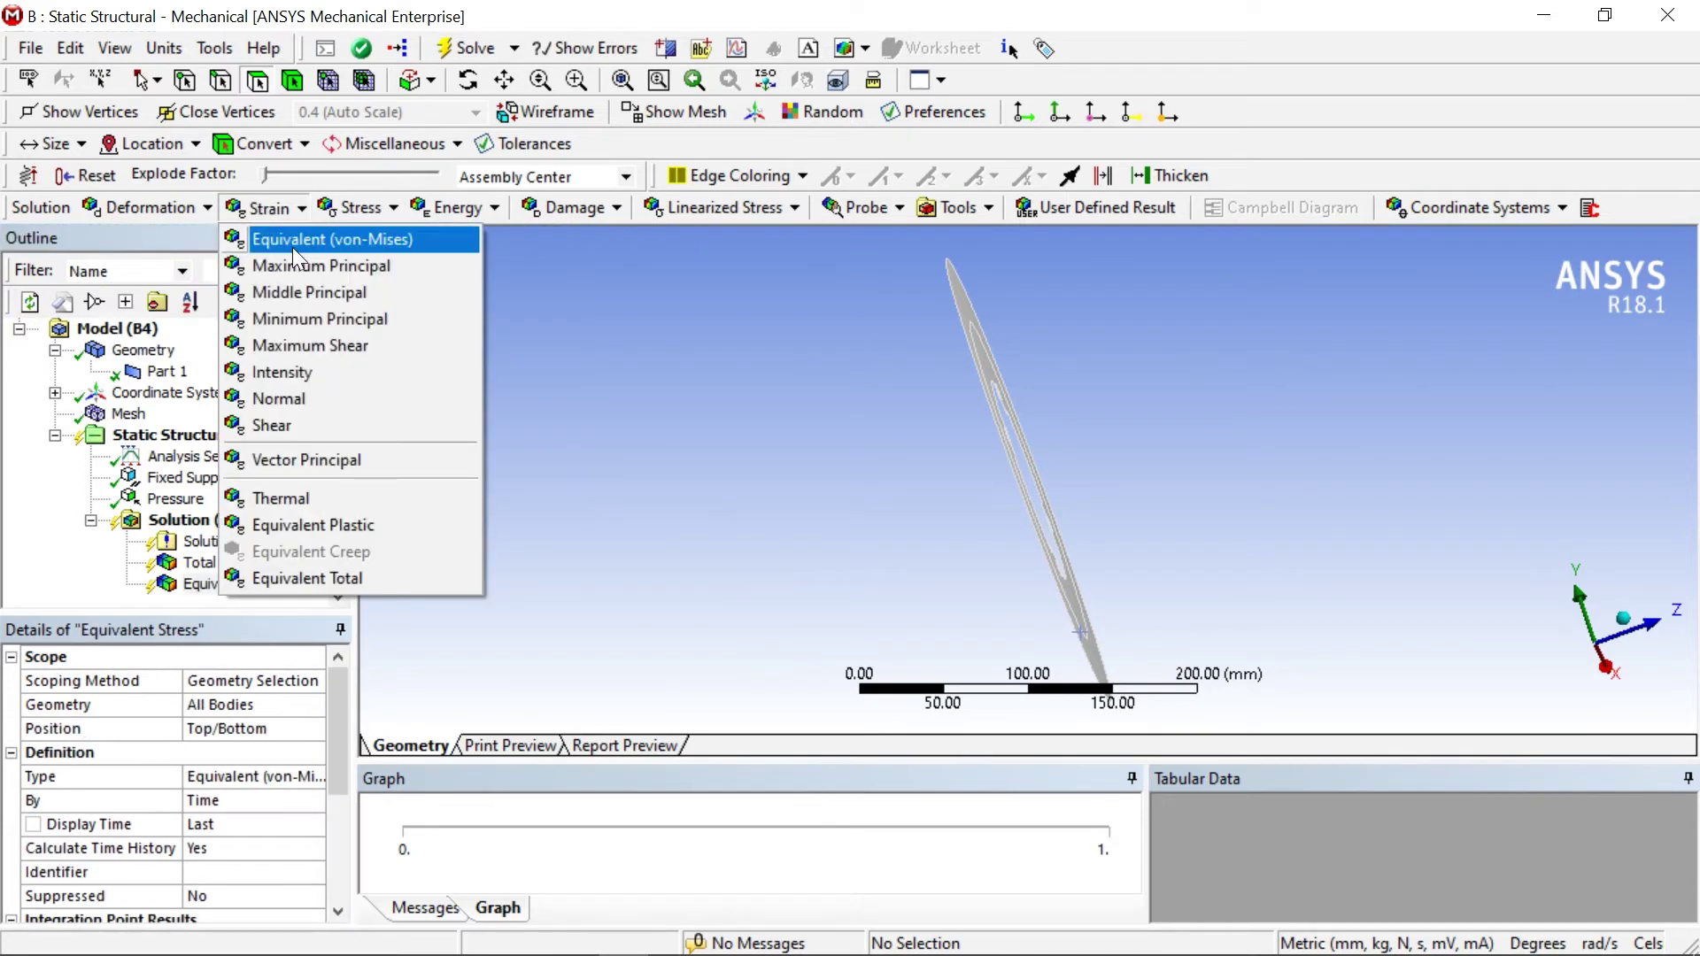
{"action": "left_click", "coordinate": [299, 240]}
{"action": "left_click", "coordinate": [149, 209]}
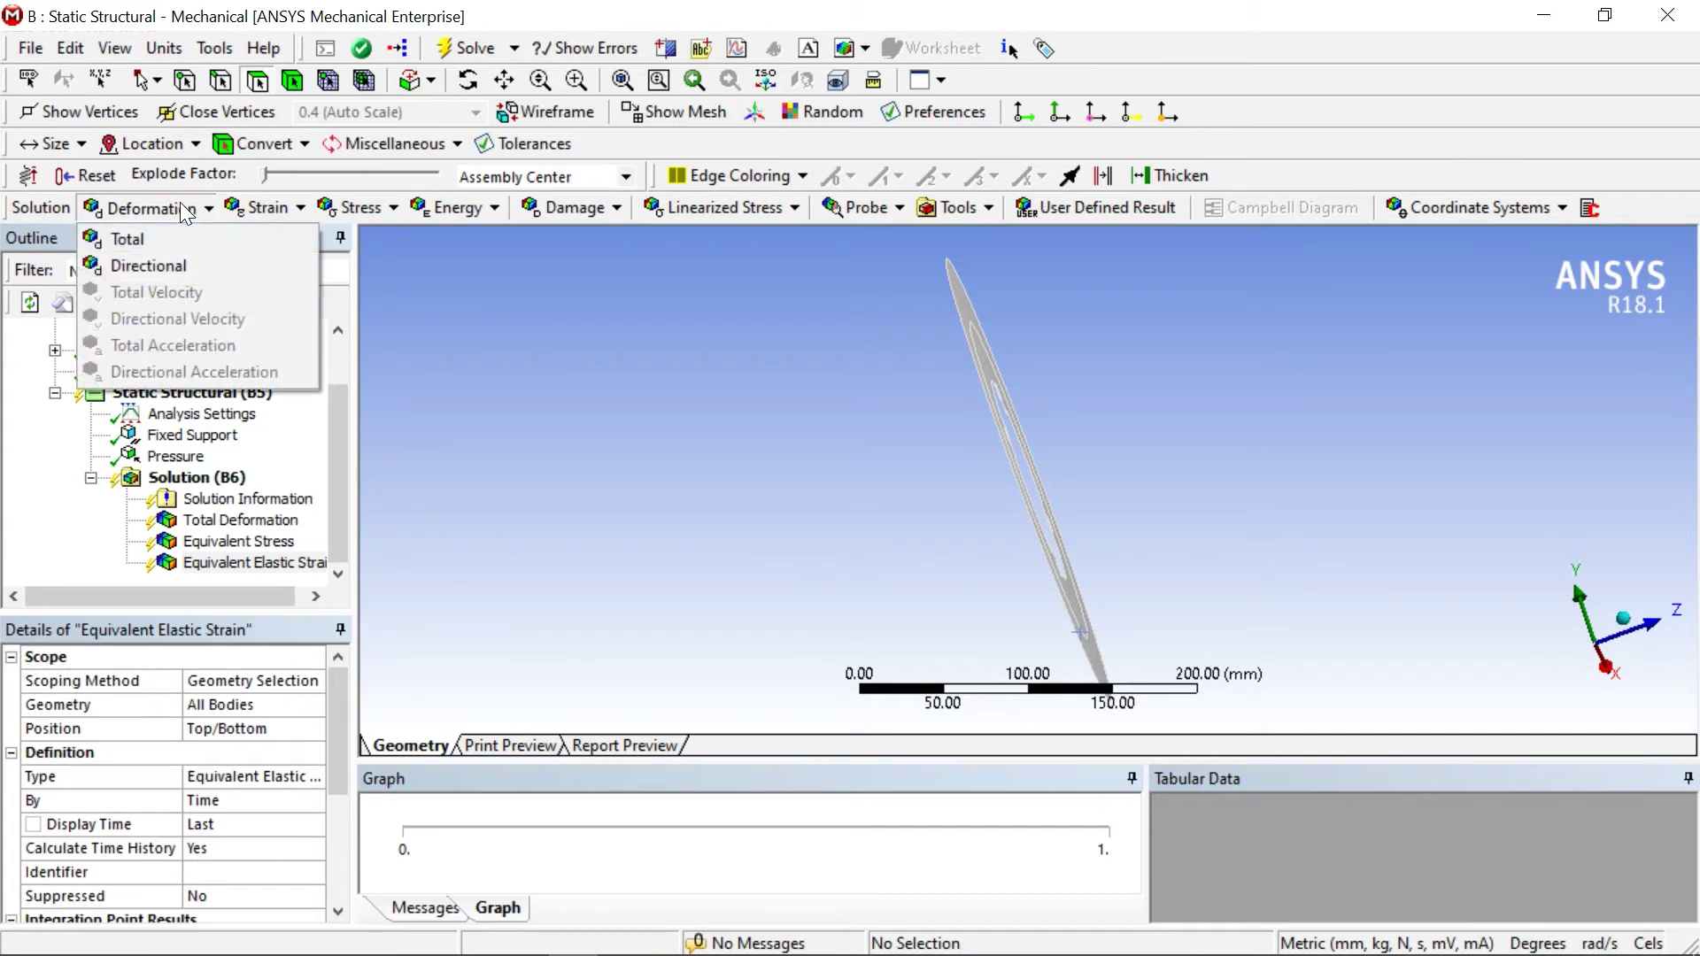
{"action": "left_click", "coordinate": [155, 270]}
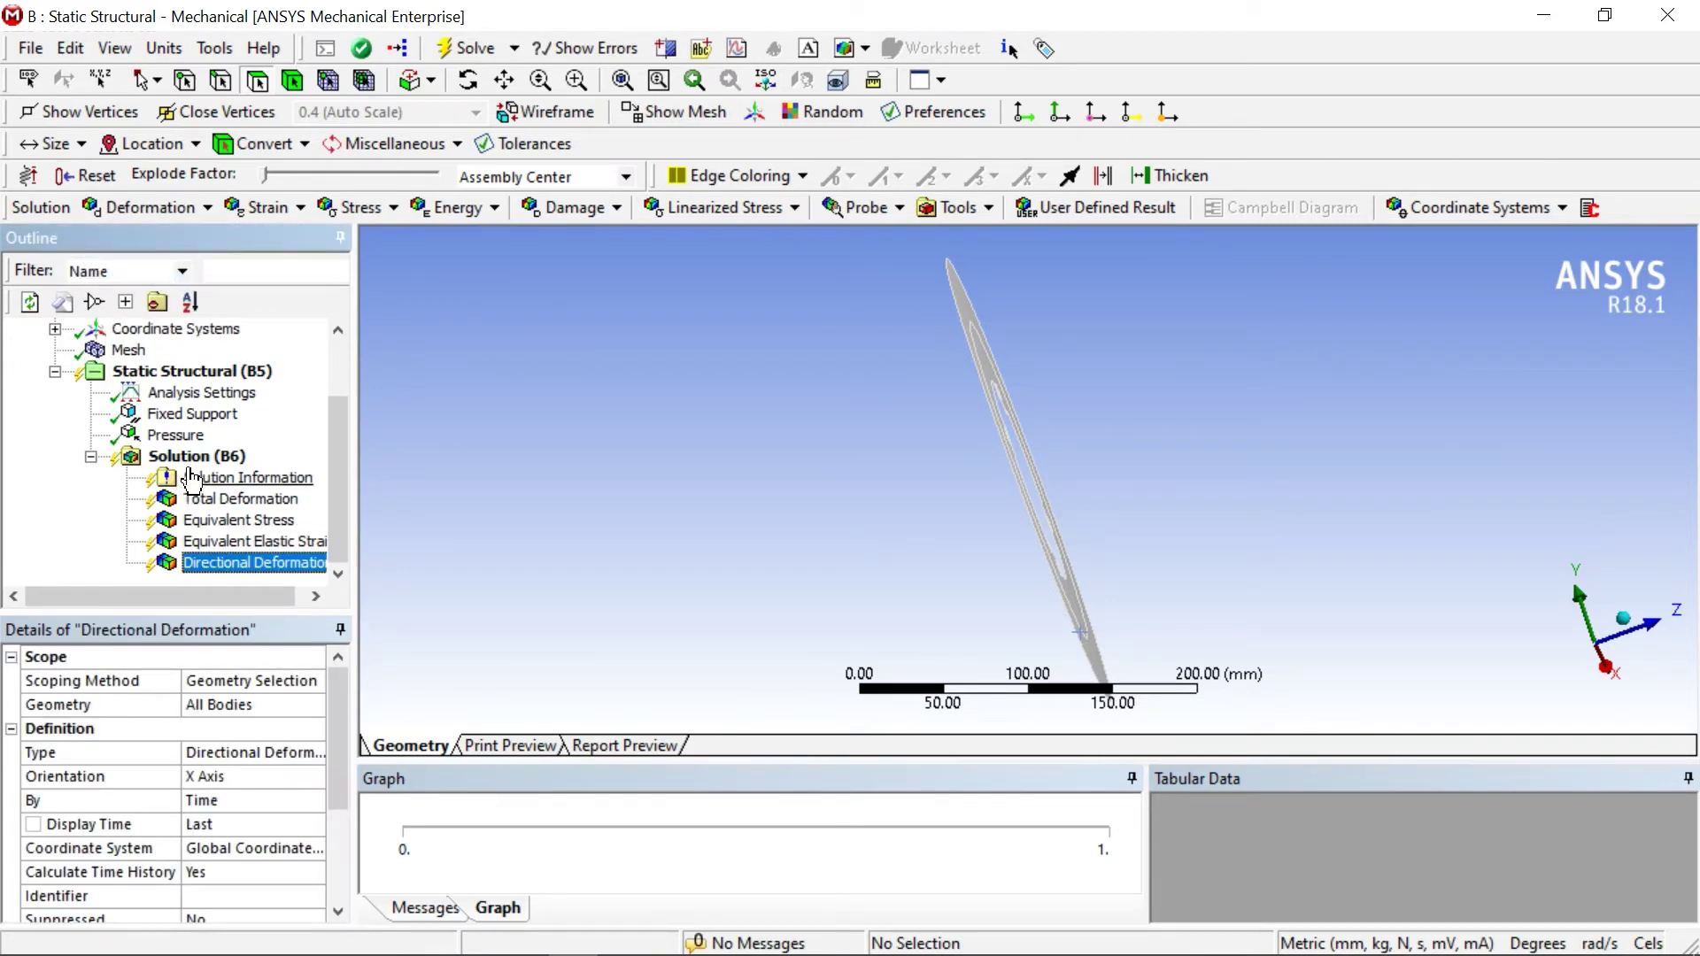
{"action": "left_click", "coordinate": [197, 457]}
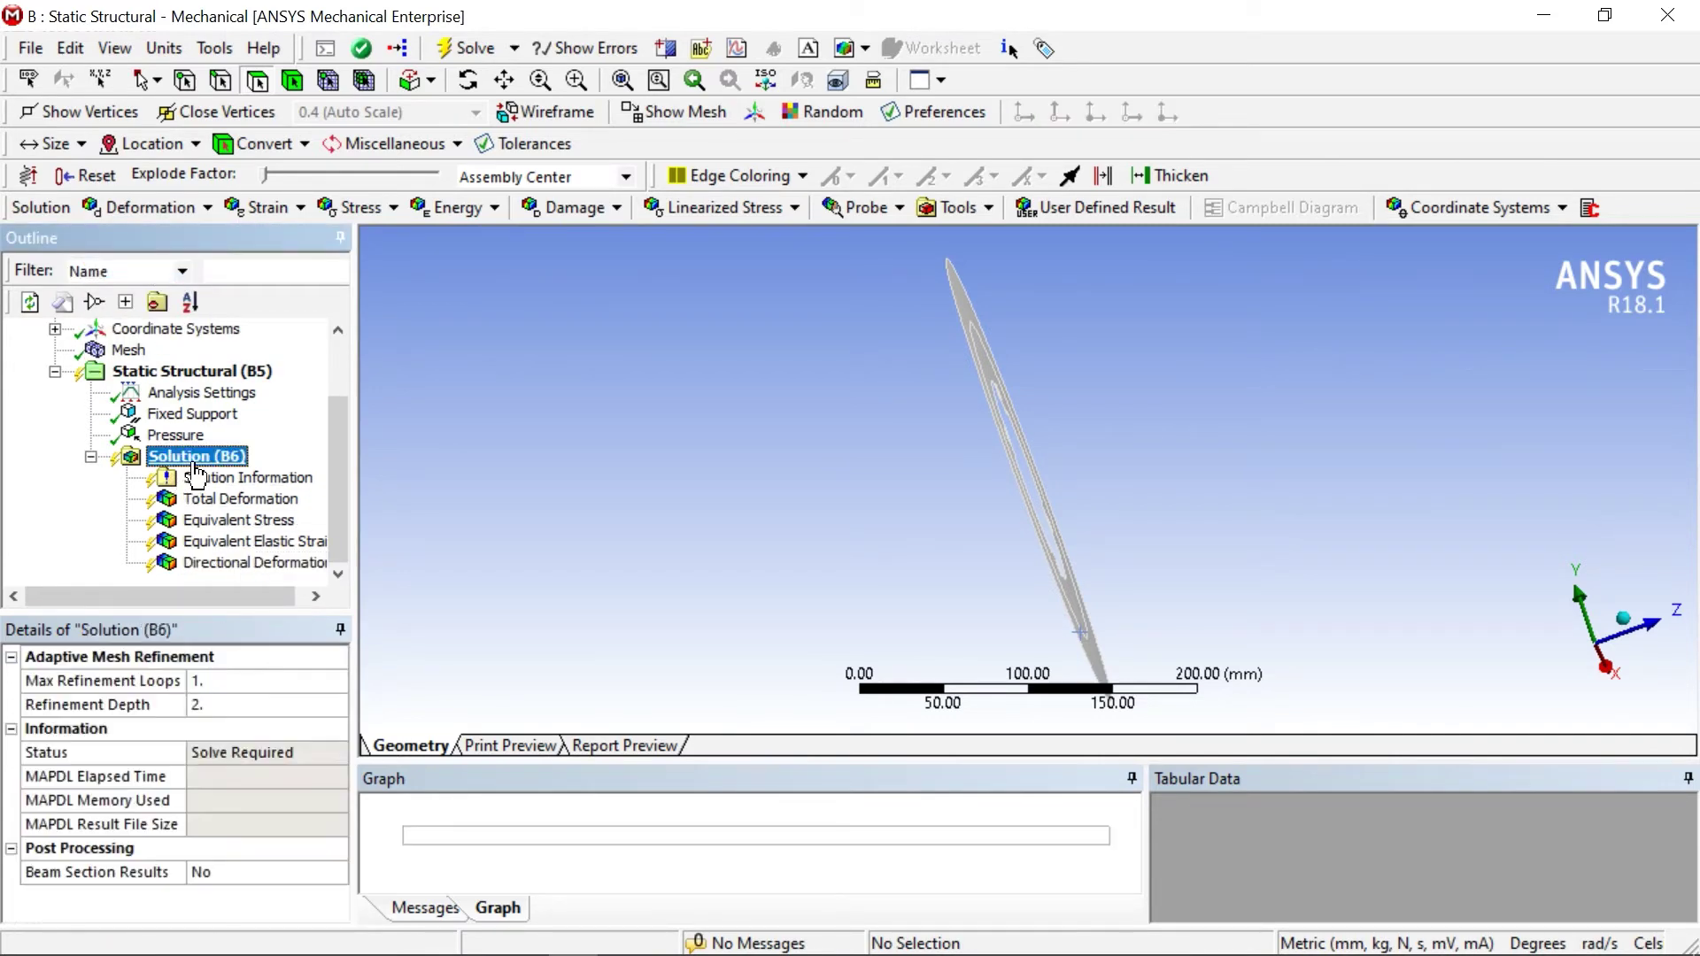
Step: Solve the analysis until Solution (B6) reads Done
{"action": "left_click", "coordinate": [470, 52]}
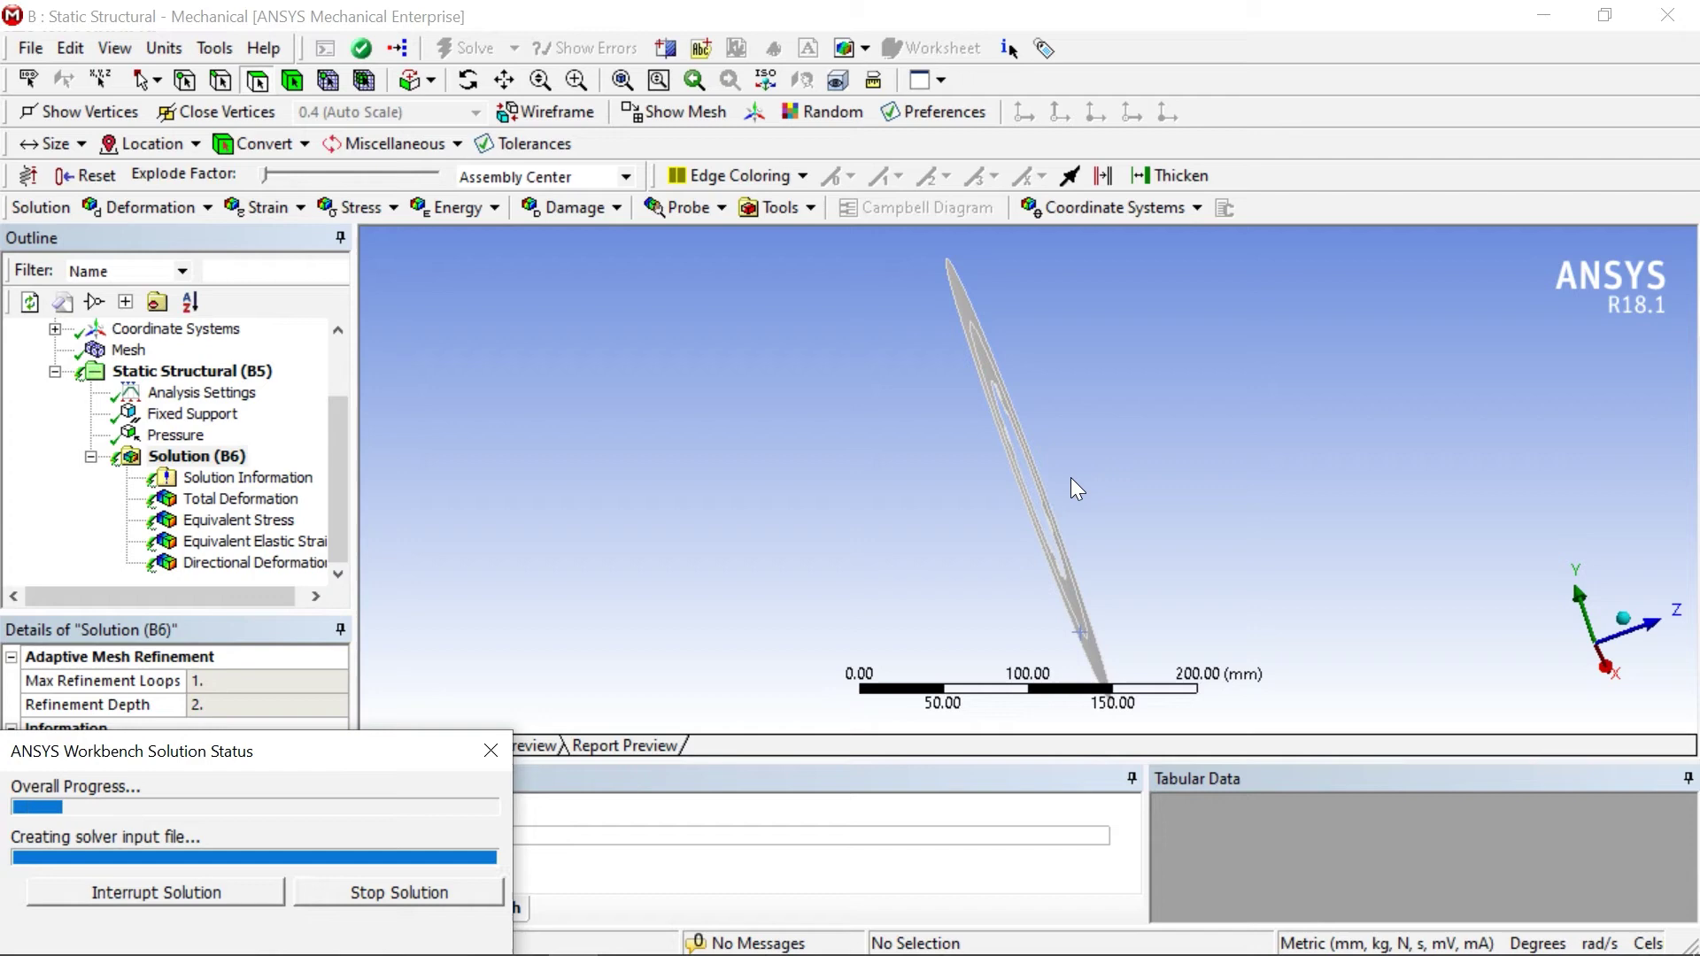
{"action": "middle_click_drag", "start_coordinate": [720, 487], "coordinate": [941, 441]}
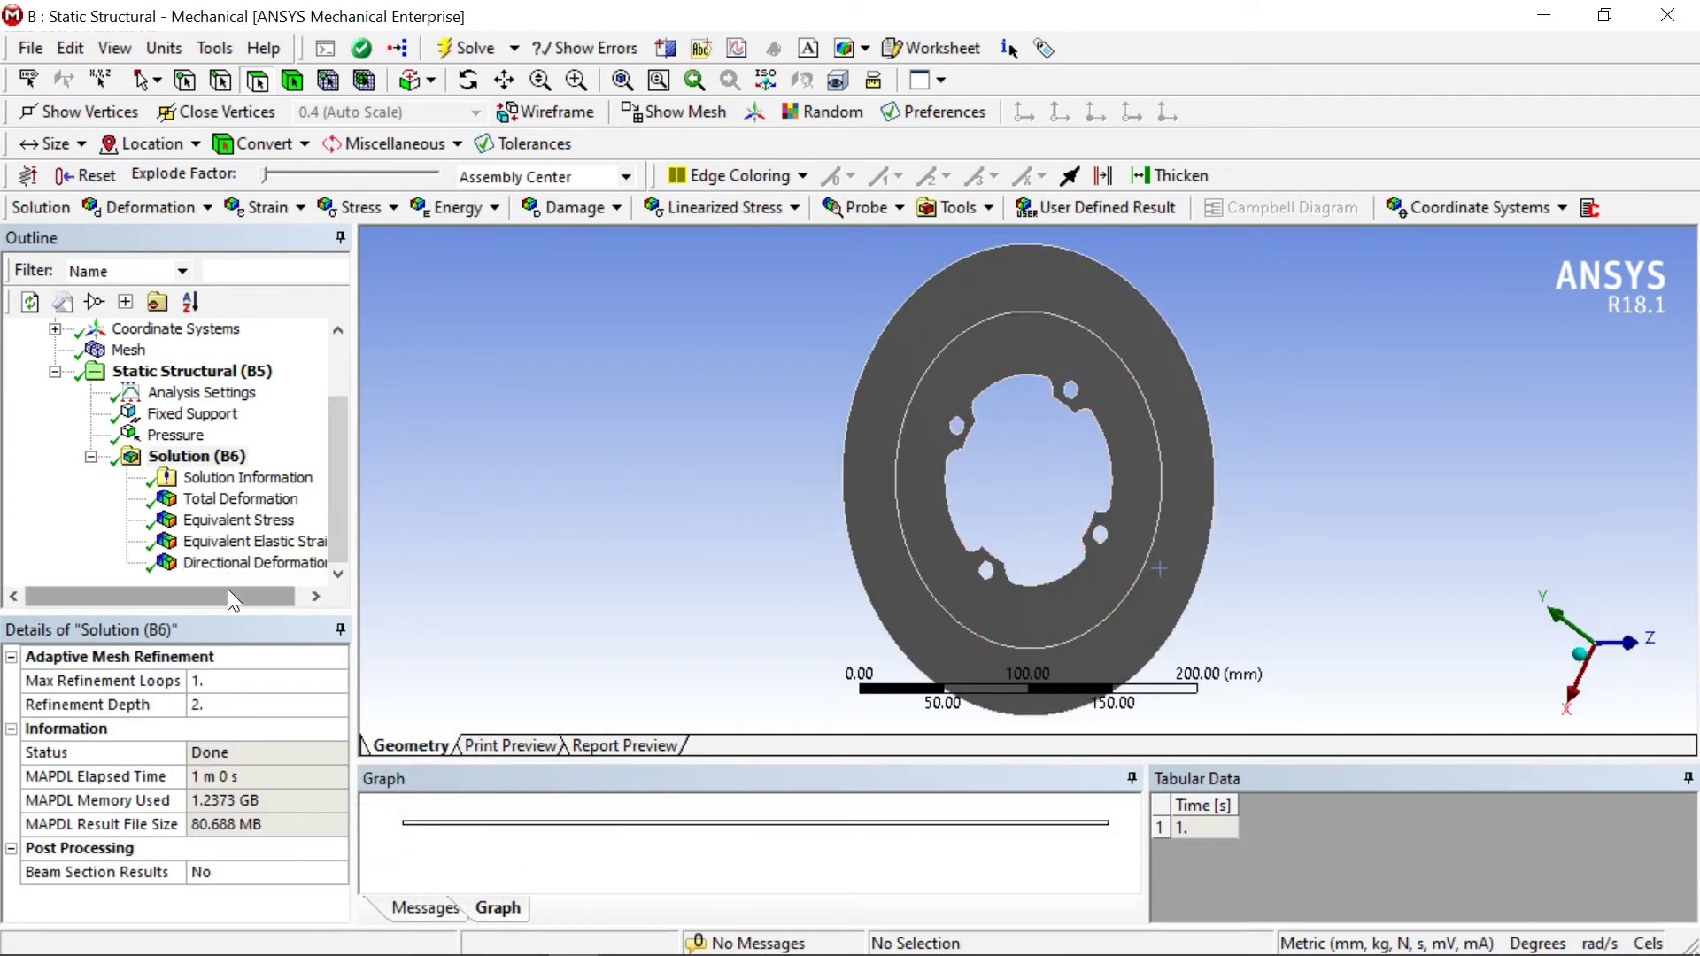
Step: Show the Total Deformation contour, peaking at 34.813 mm at the outer rim
{"action": "left_click", "coordinate": [216, 501]}
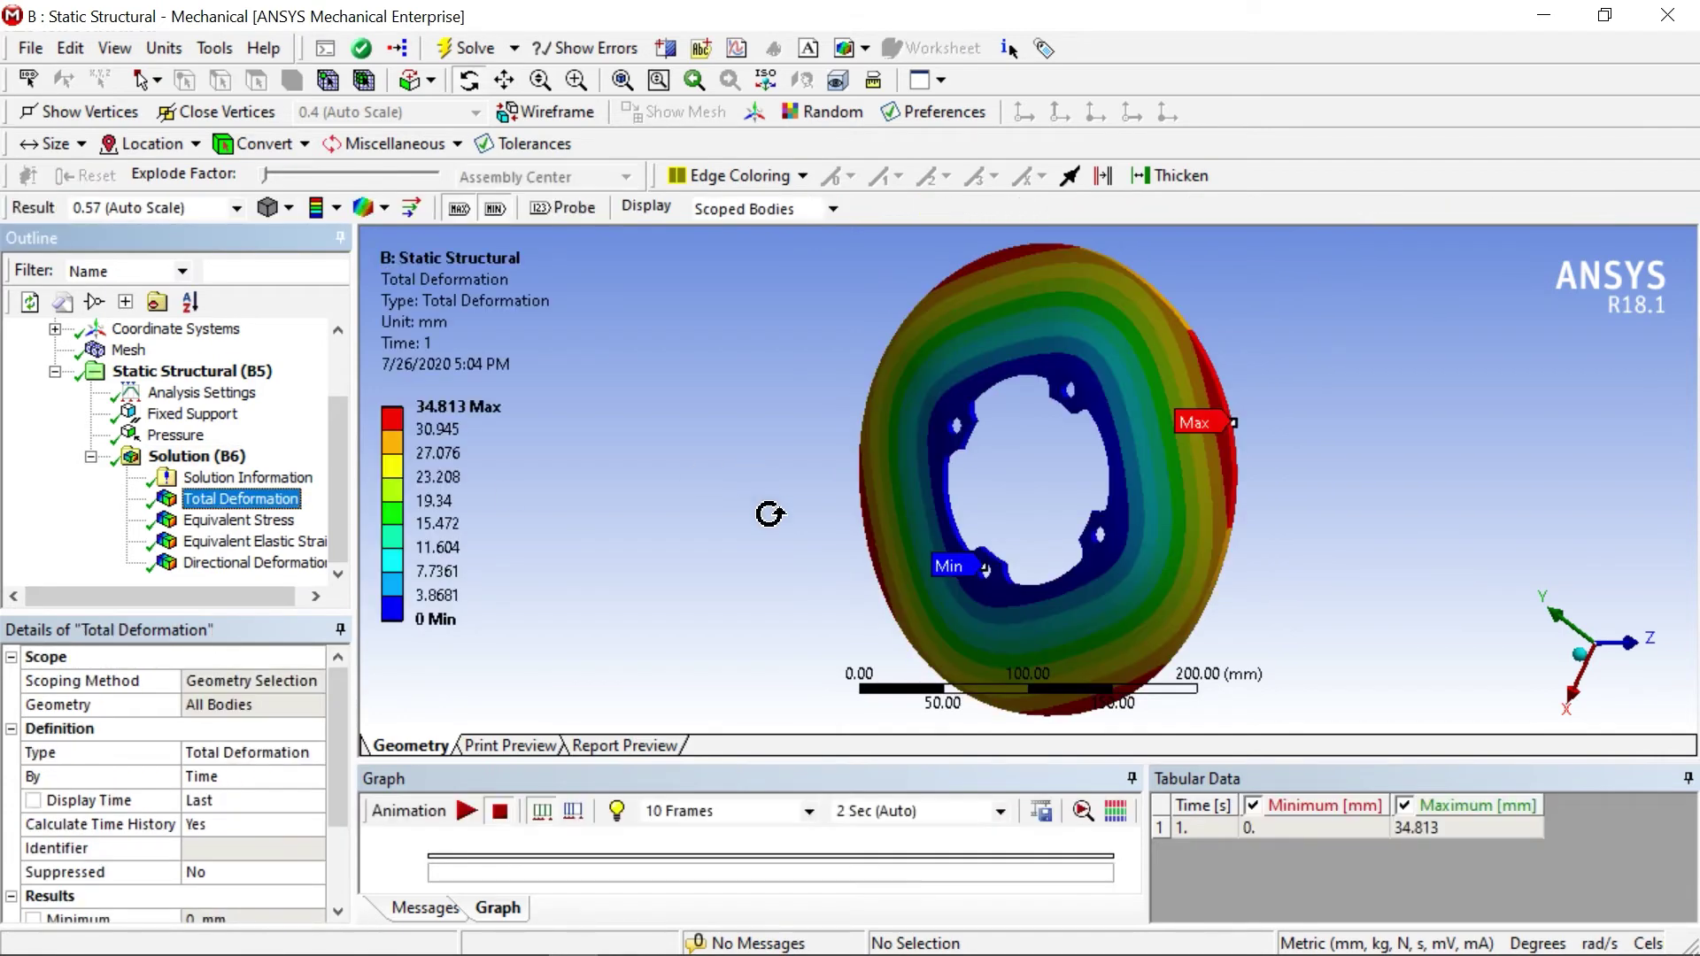
{"action": "middle_click_drag", "start_coordinate": [770, 513], "coordinate": [983, 566]}
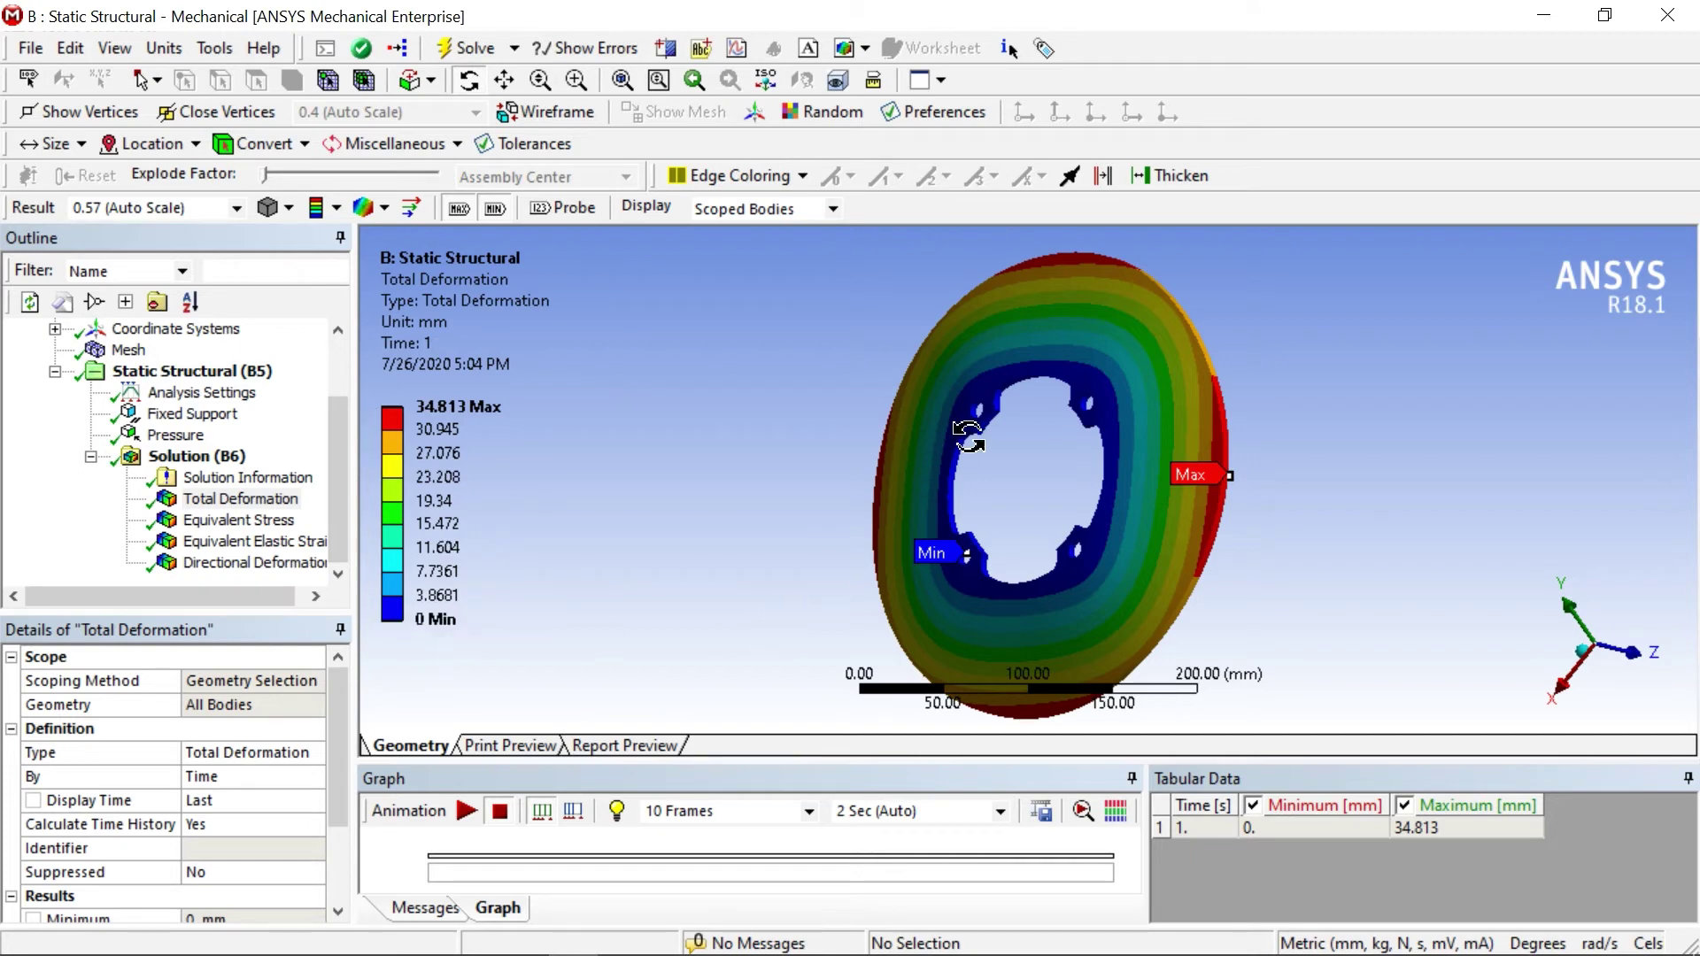
{"action": "middle_click_drag", "start_coordinate": [1043, 447], "coordinate": [1001, 363]}
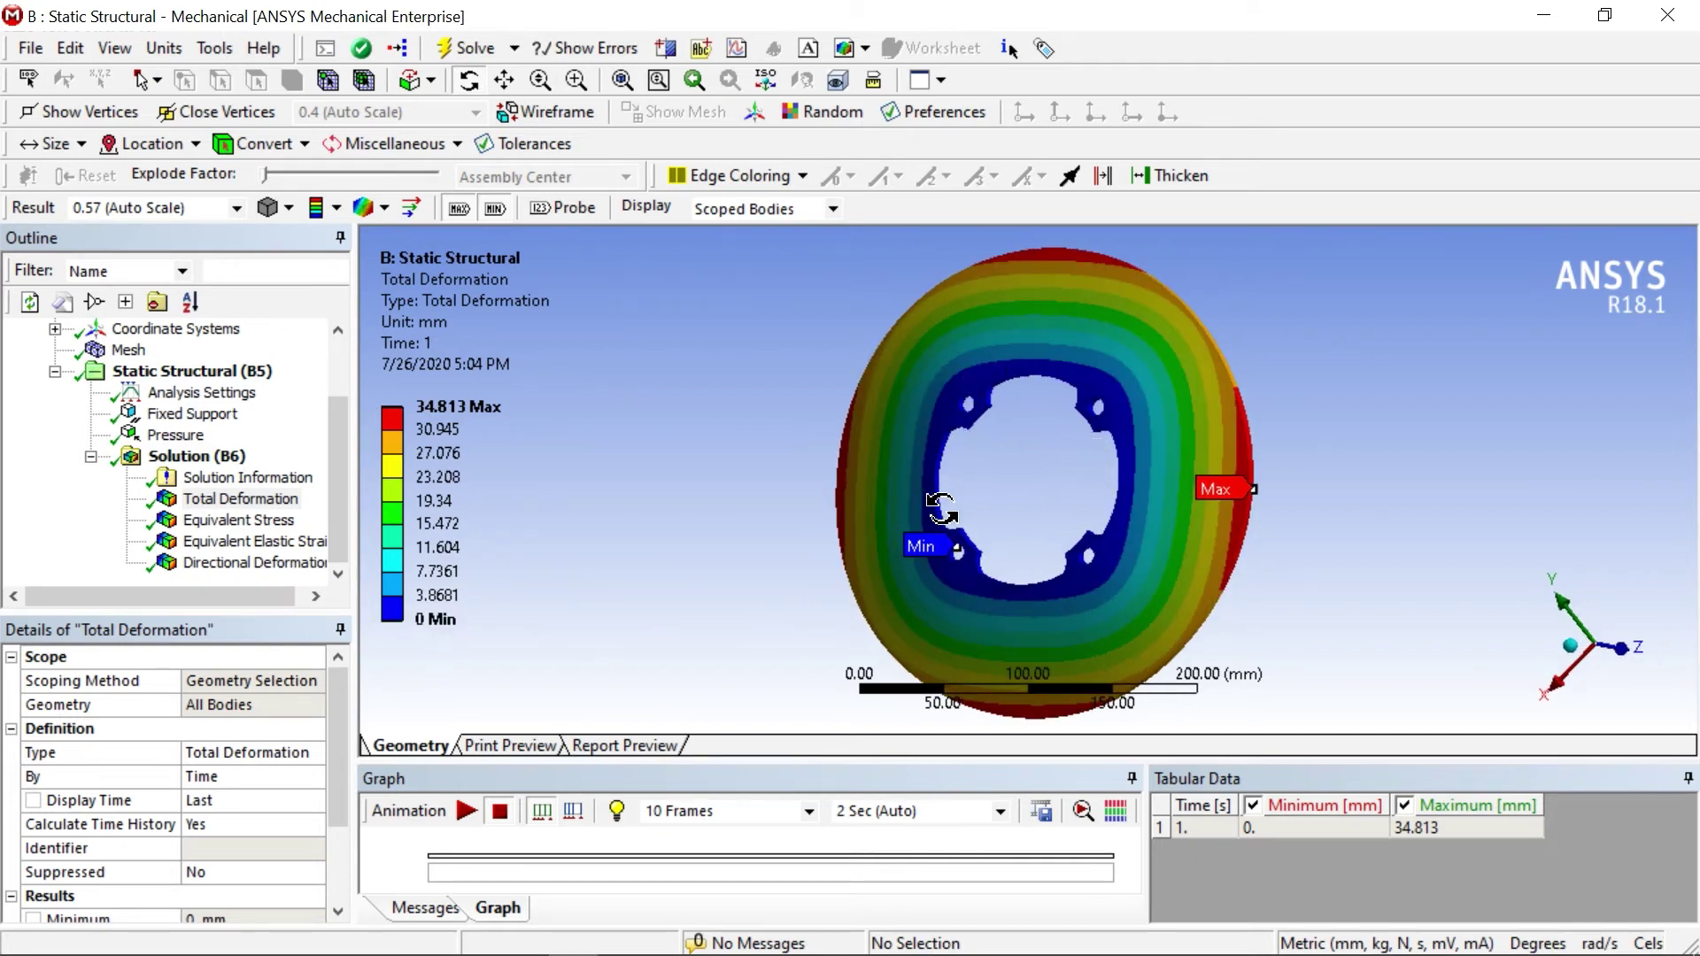
Step: Show the Equivalent Stress contour, ranging 224.21 to 31180 MPa, fitted to the view
{"action": "mouse_move", "coordinate": [395, 460]}
{"action": "left_click", "coordinate": [239, 522]}
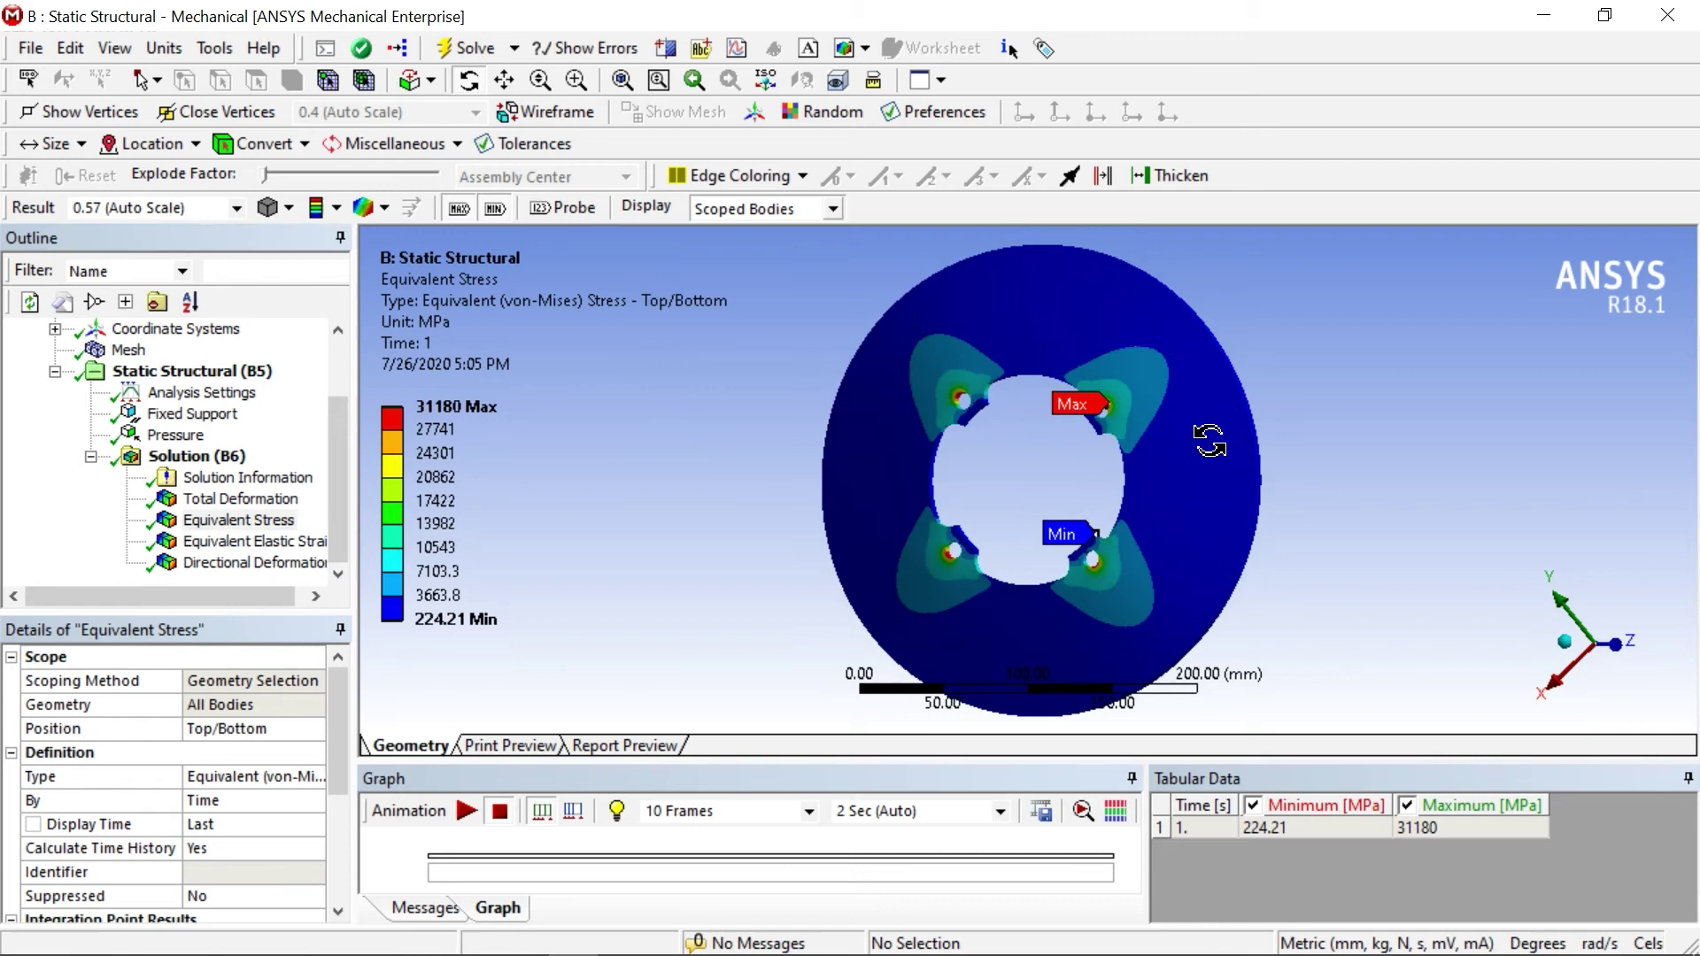
{"action": "scroll", "coordinate": [1129, 474], "scroll_direction": "up", "scroll_amount": 3}
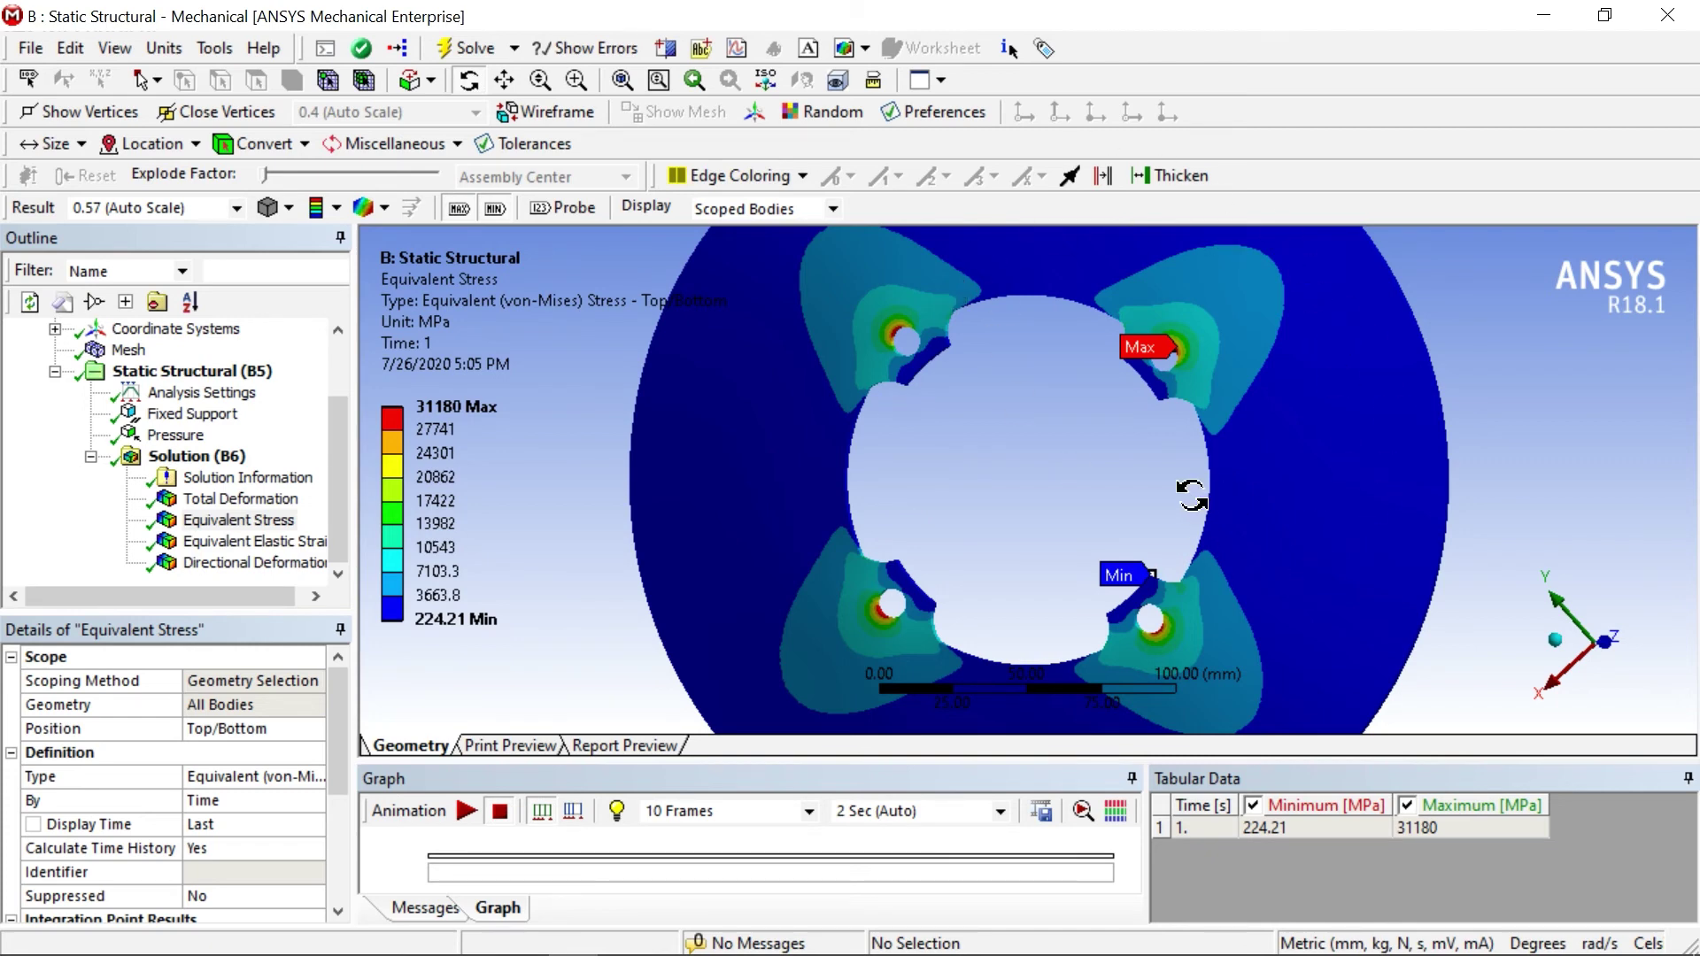
{"action": "key", "text": "F7"}
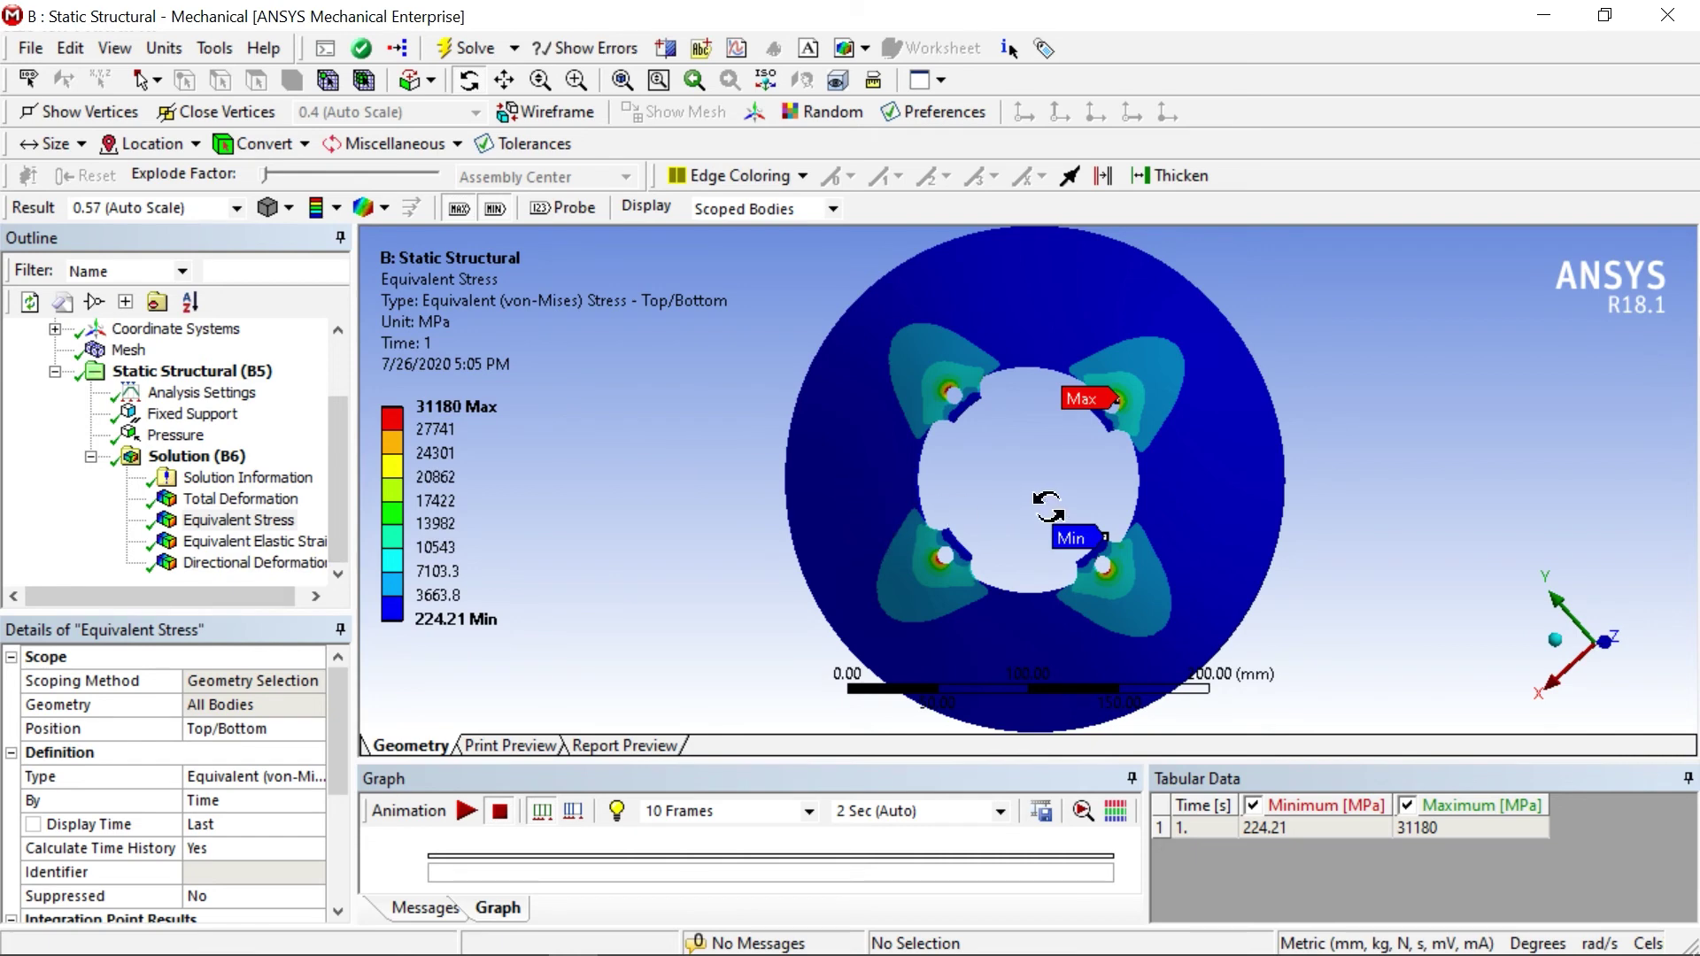
{"action": "left_click_drag", "start_coordinate": [1049, 507], "coordinate": [899, 523]}
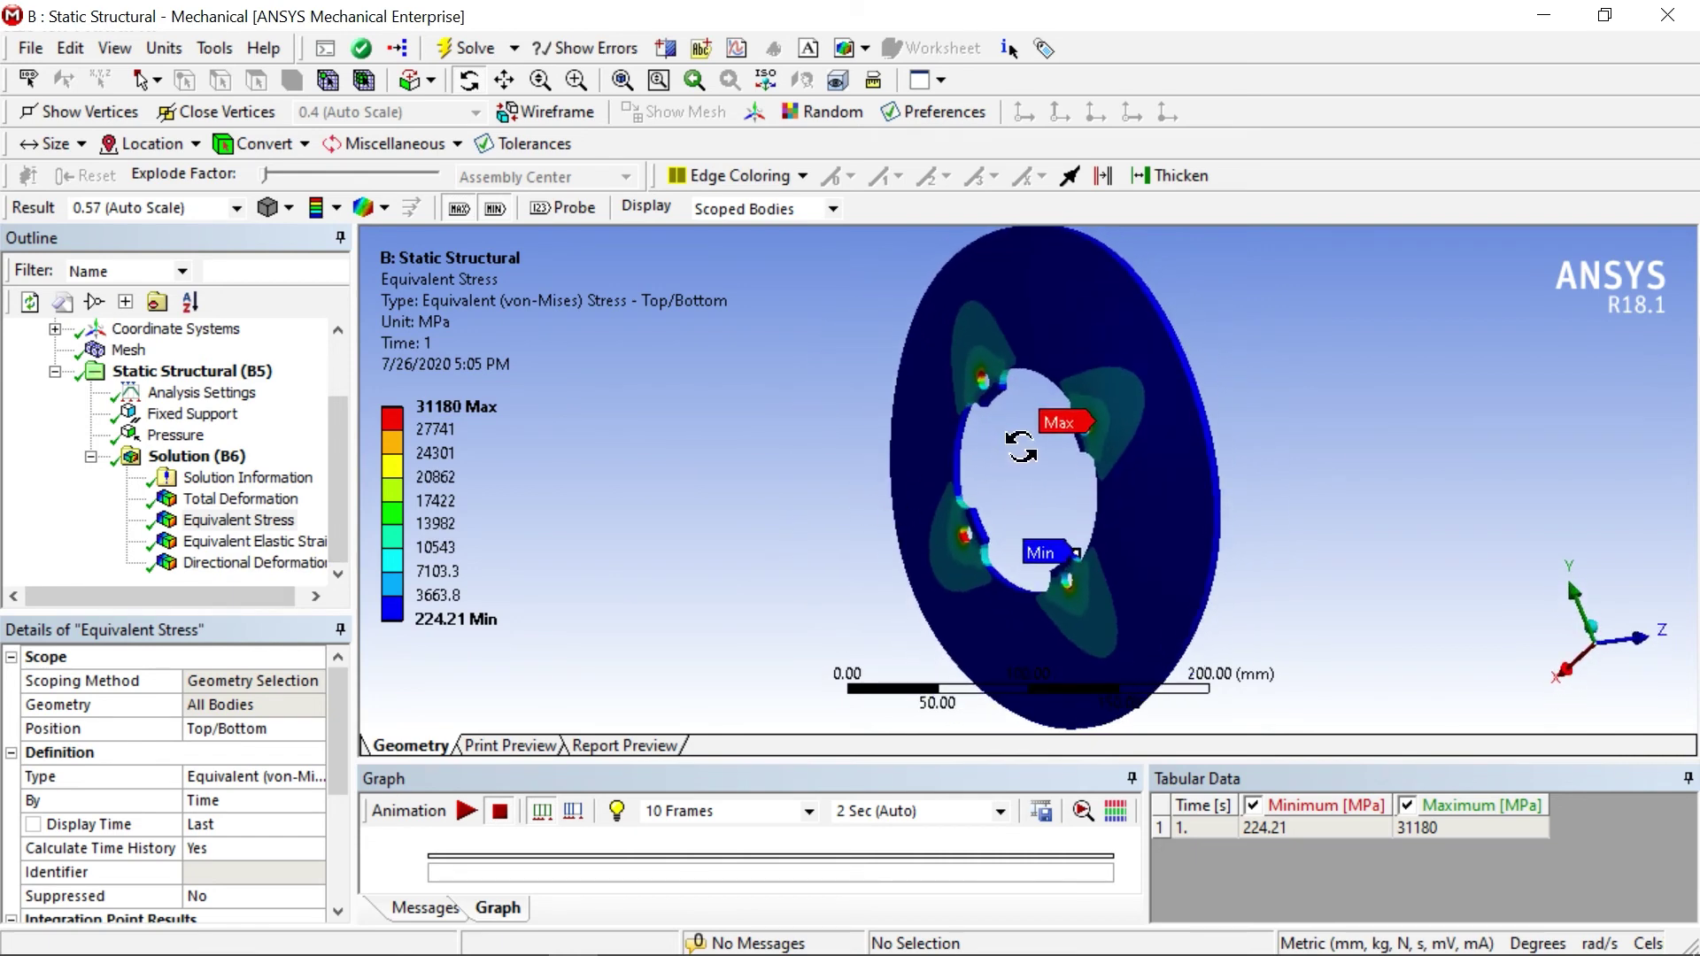
{"action": "scroll", "coordinate": [1022, 446], "scroll_direction": "up", "scroll_amount": 3}
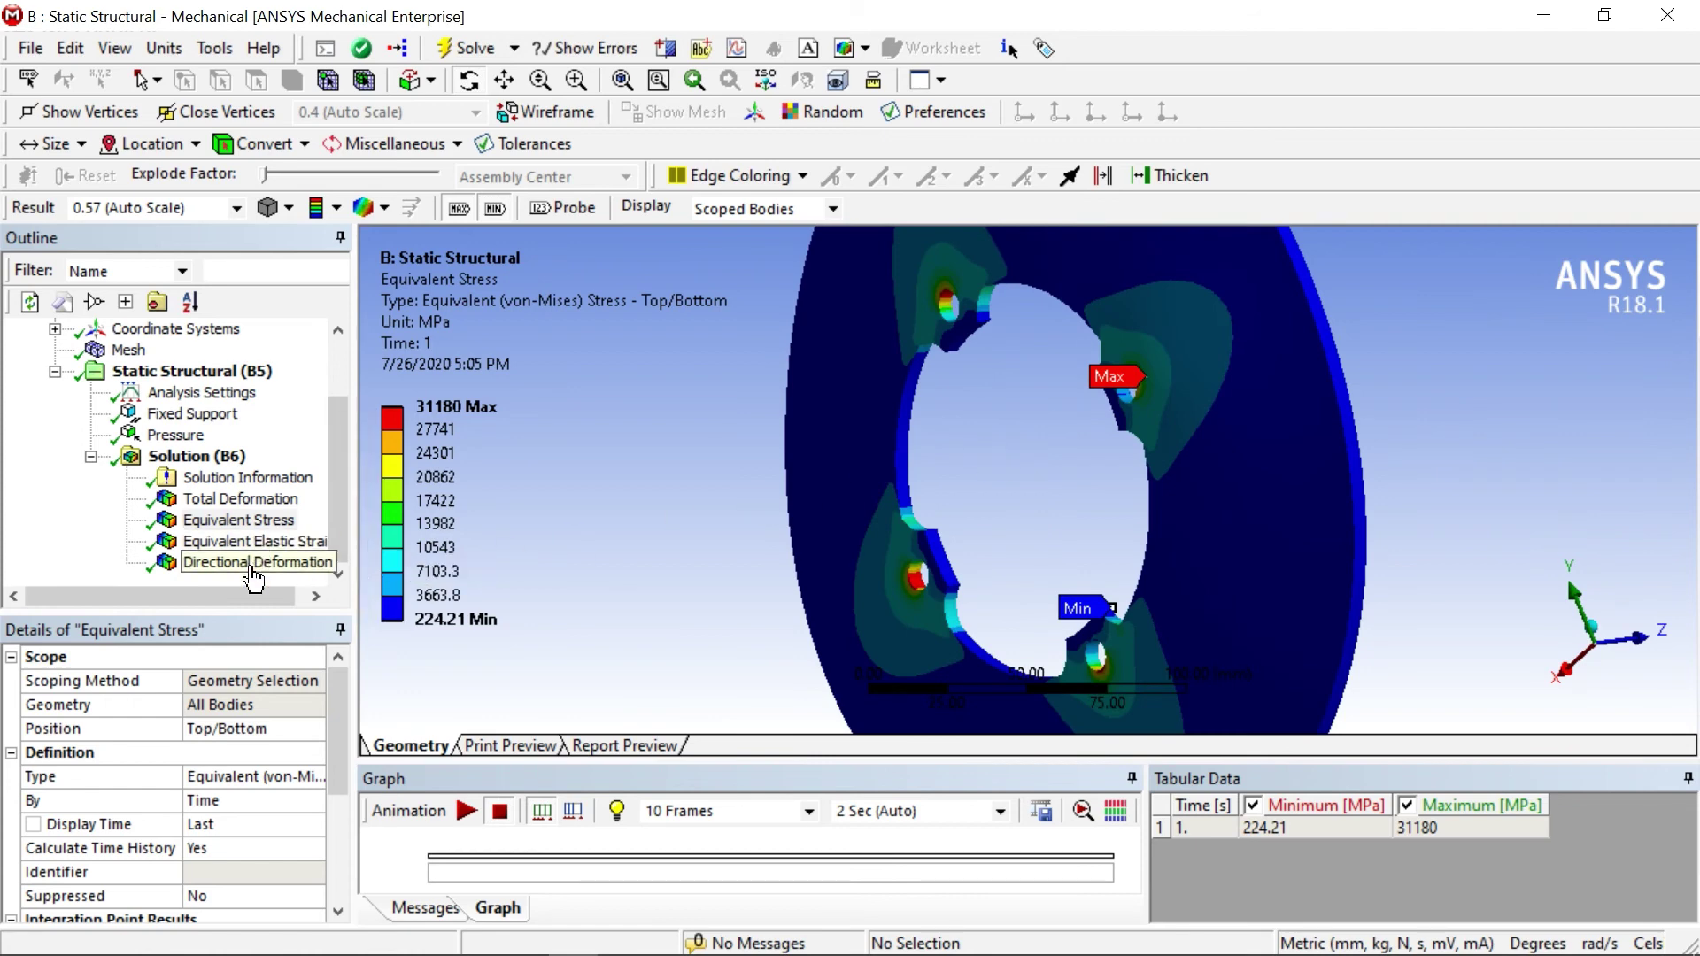
Step: Review Equivalent Elastic Strain, then show Directional Deformation (X Axis) with the Details pane lowered
{"action": "left_click", "coordinate": [262, 542]}
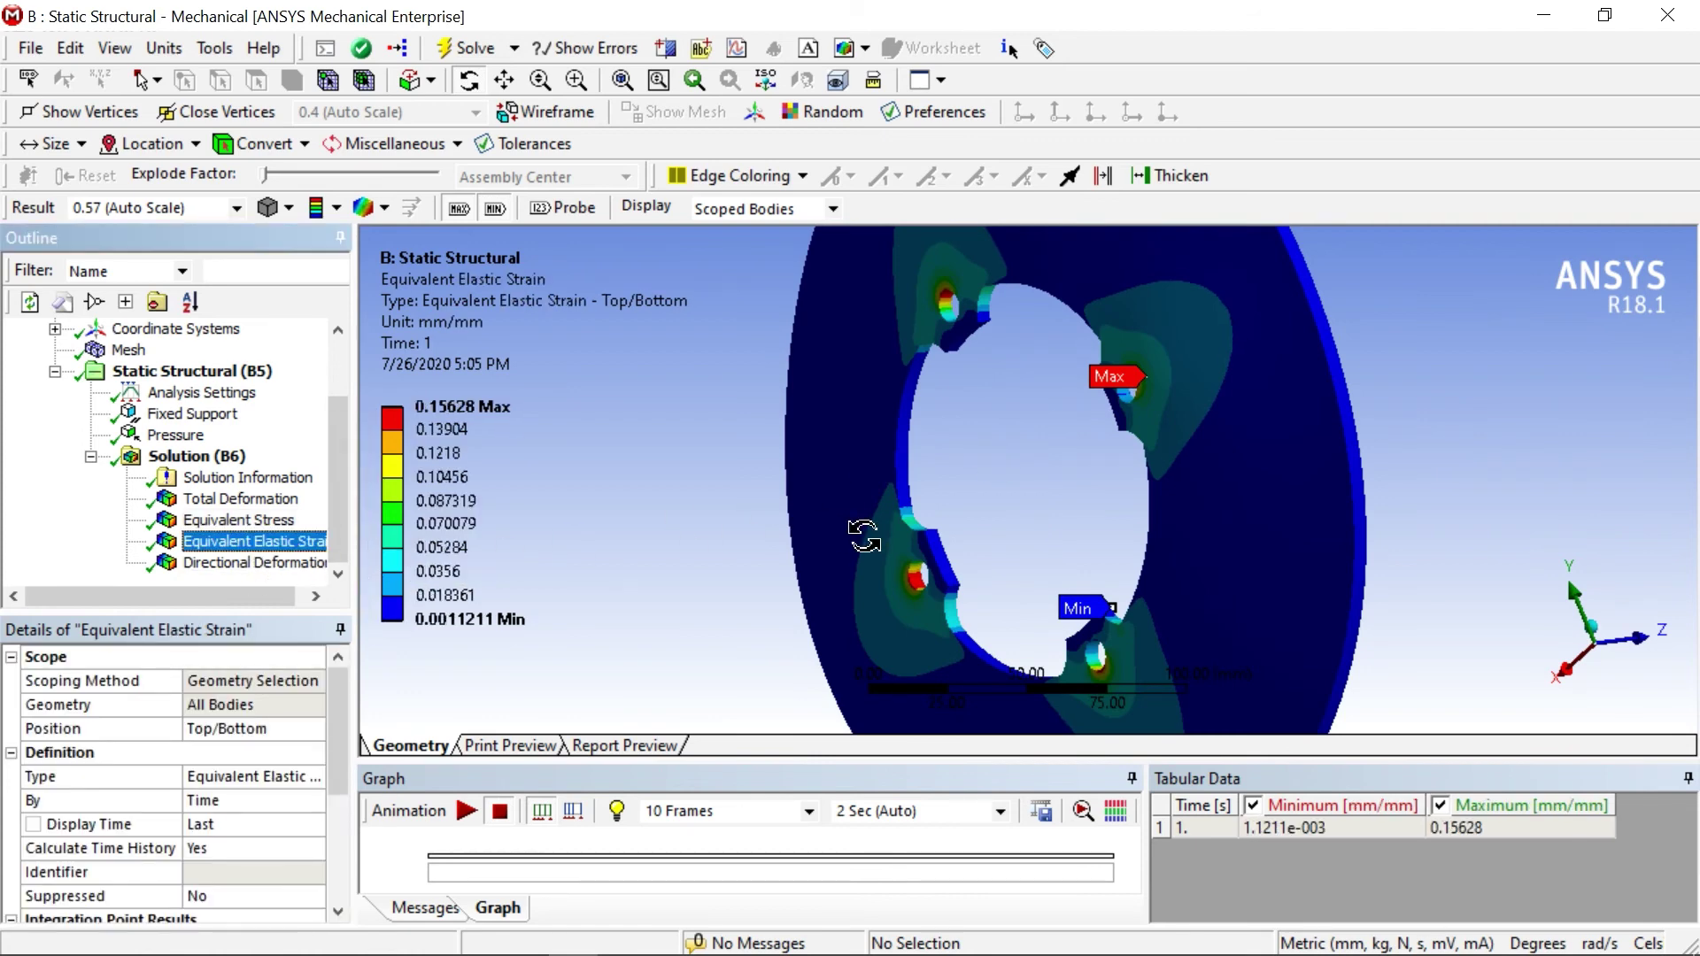
{"action": "mouse_move", "coordinate": [943, 511]}
{"action": "left_mouse_down"}
{"action": "mouse_move", "coordinate": [992, 513]}
{"action": "mouse_move", "coordinate": [945, 520]}
{"action": "left_mouse_up"}
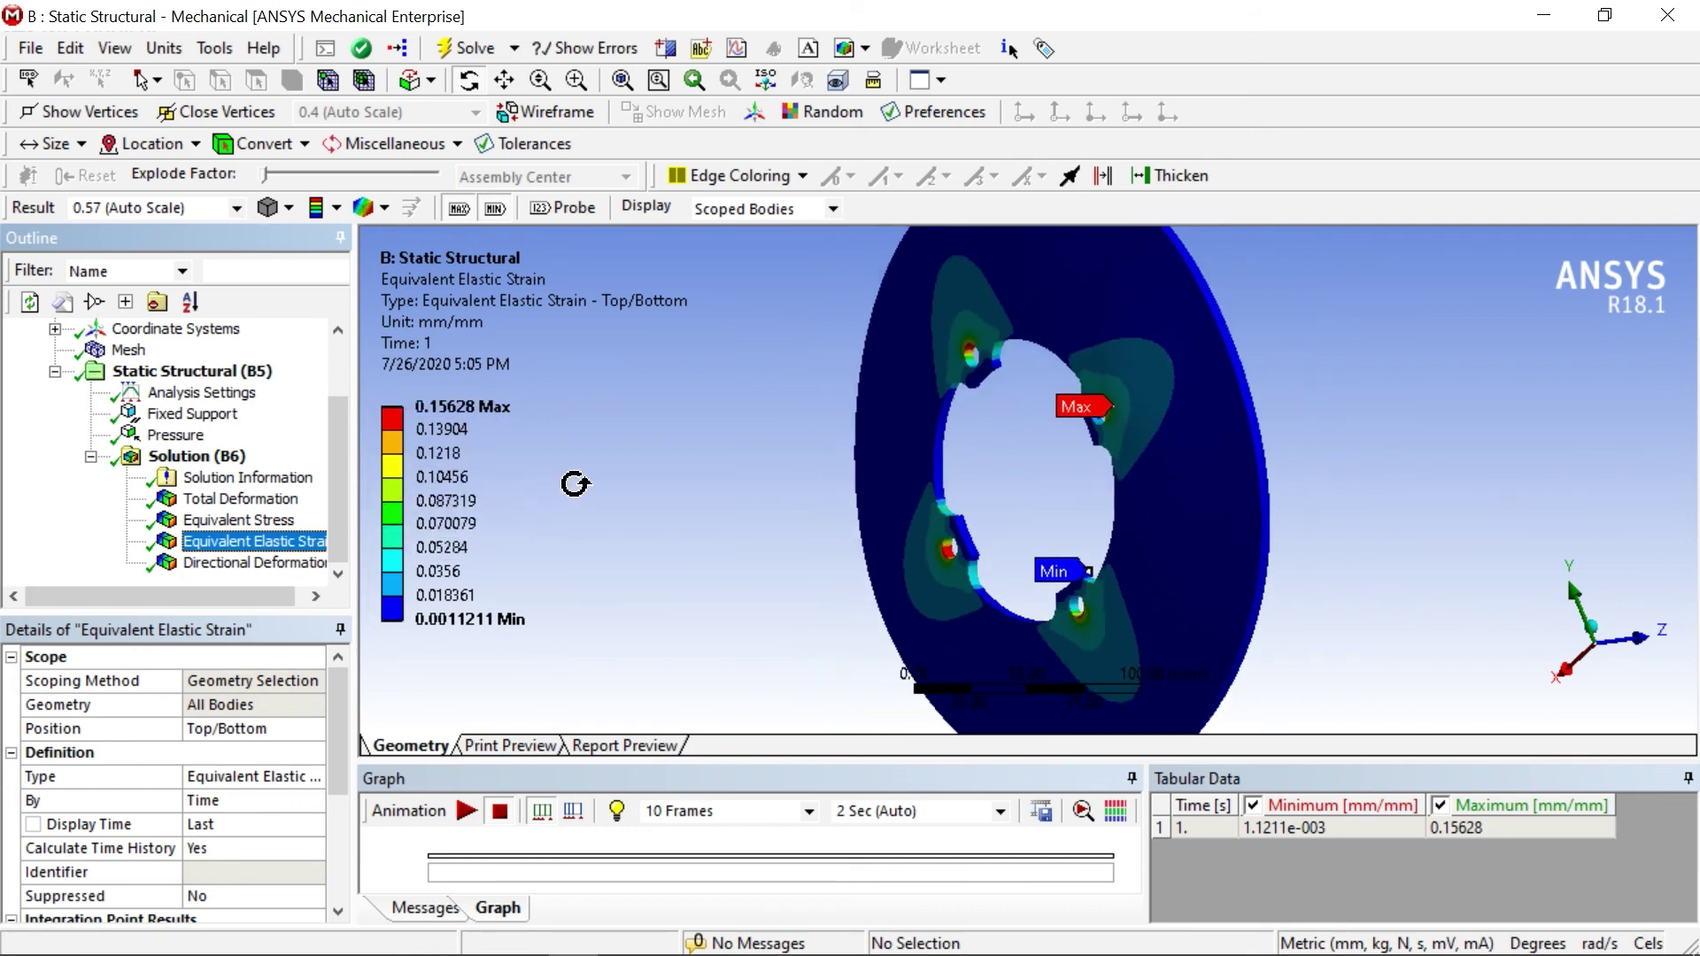
{"action": "left_click", "coordinate": [230, 563]}
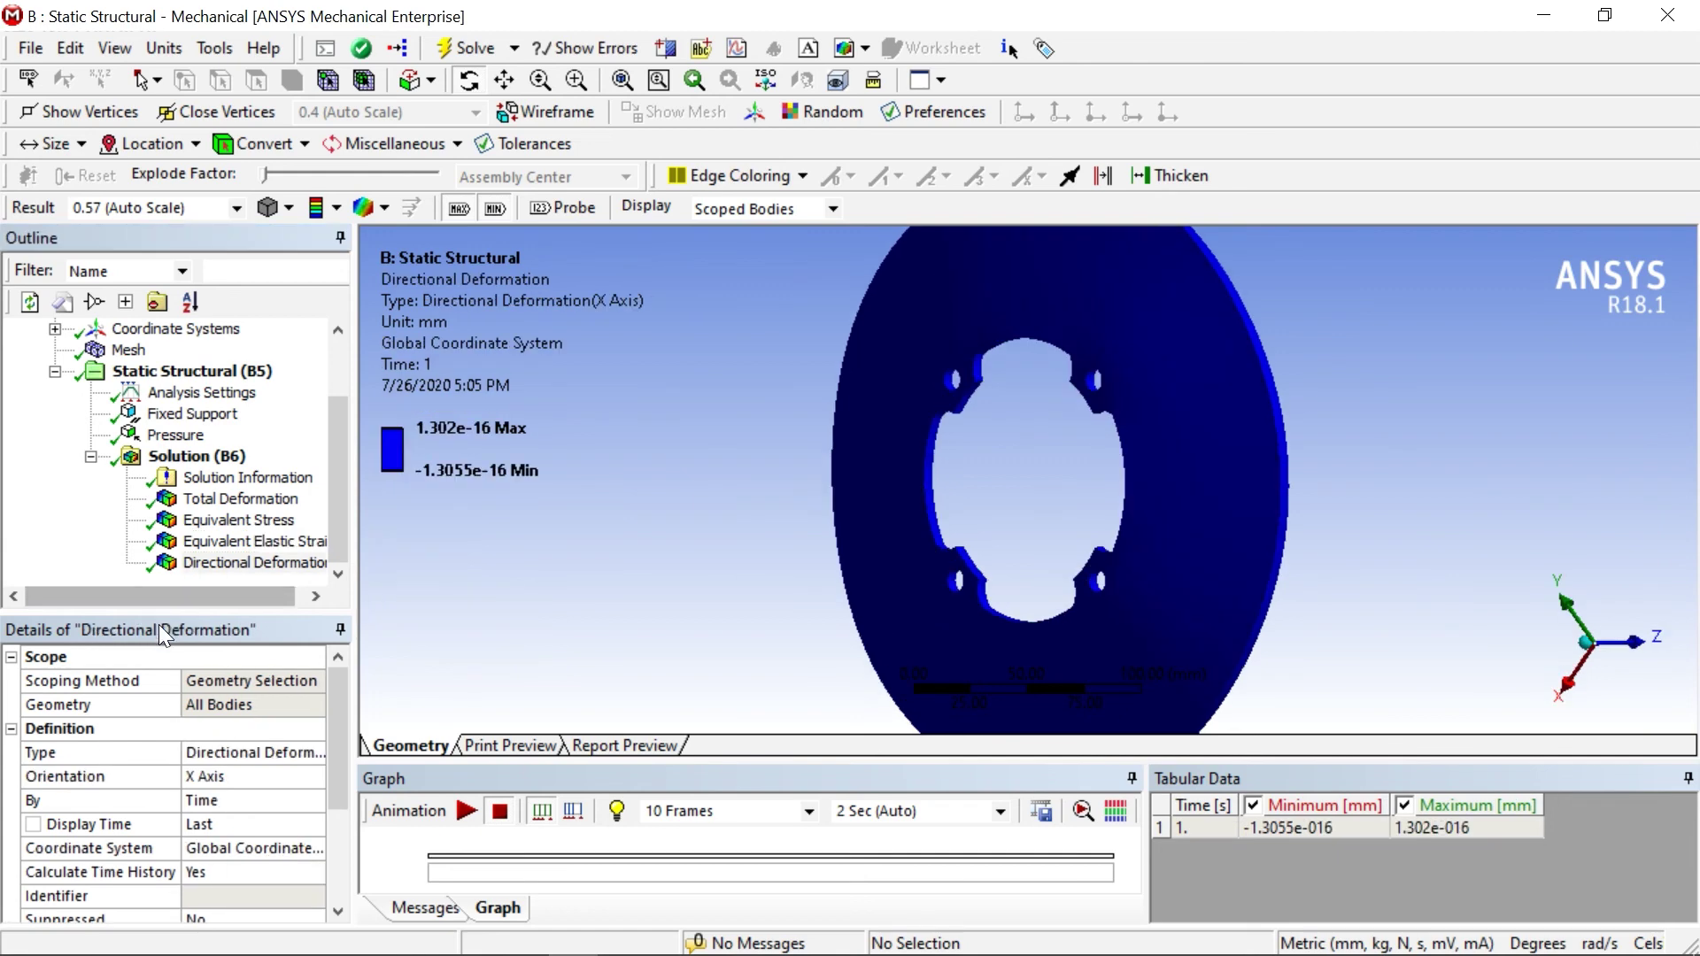
{"action": "left_click_drag", "start_coordinate": [158, 624], "coordinate": [221, 682]}
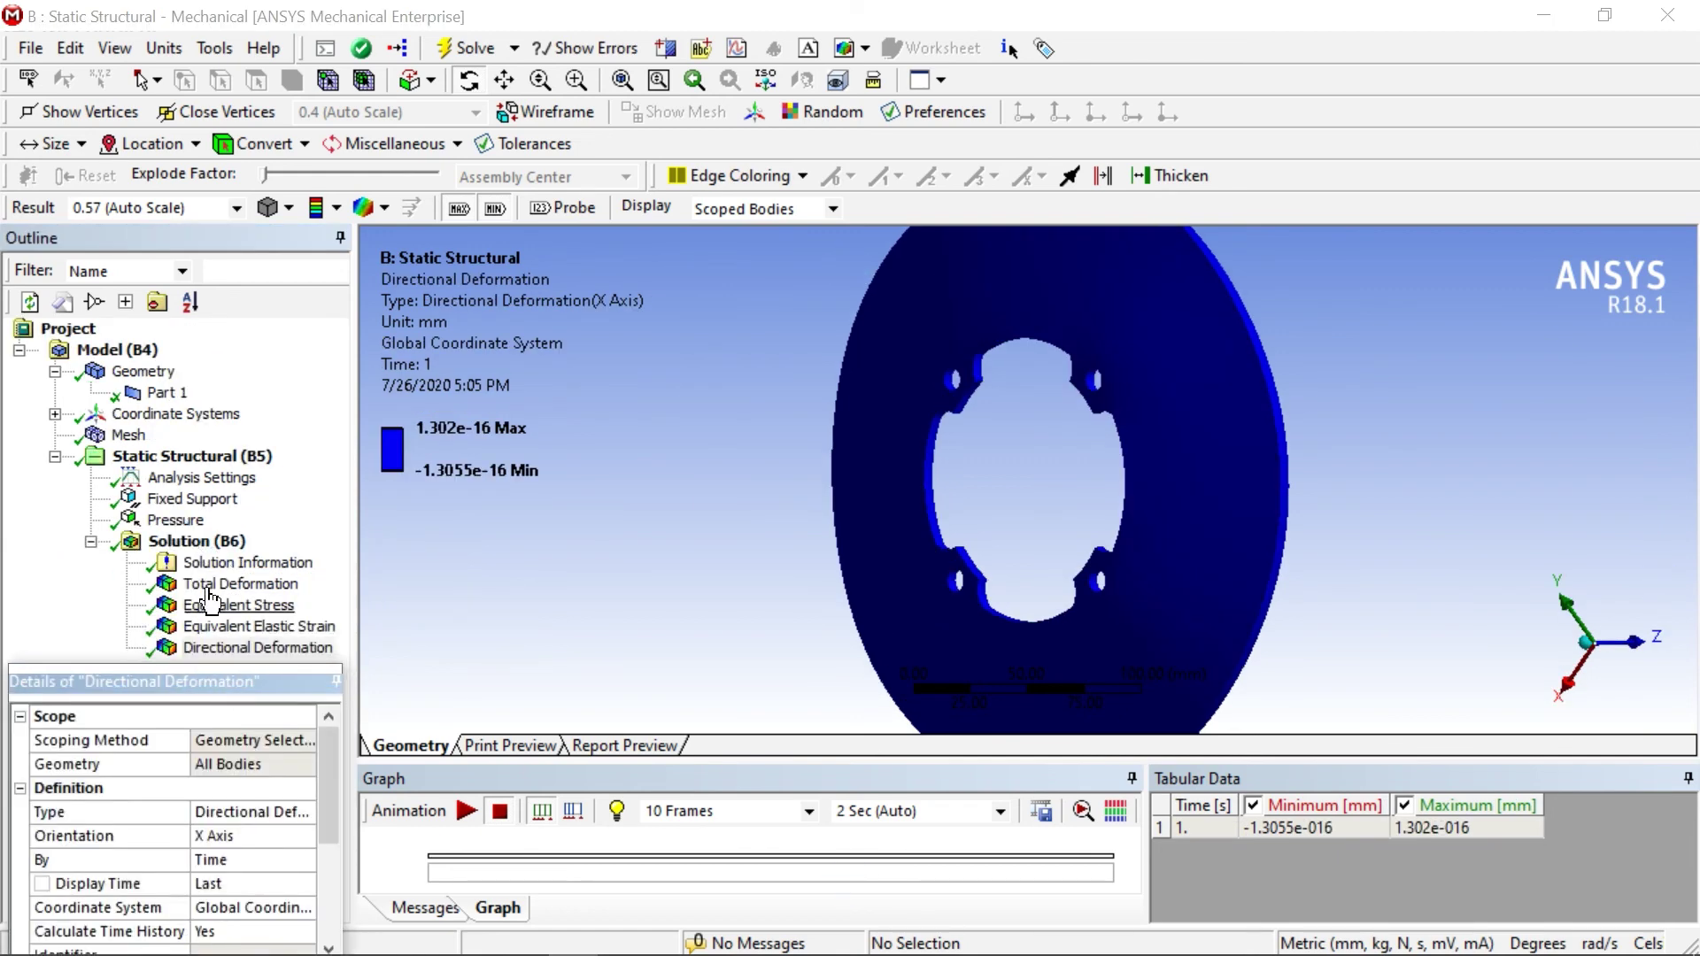
Step: Collapse the Geometry and Solution (B6) branches and float the Solution (B6) details window
{"action": "left_click", "coordinate": [55, 371]}
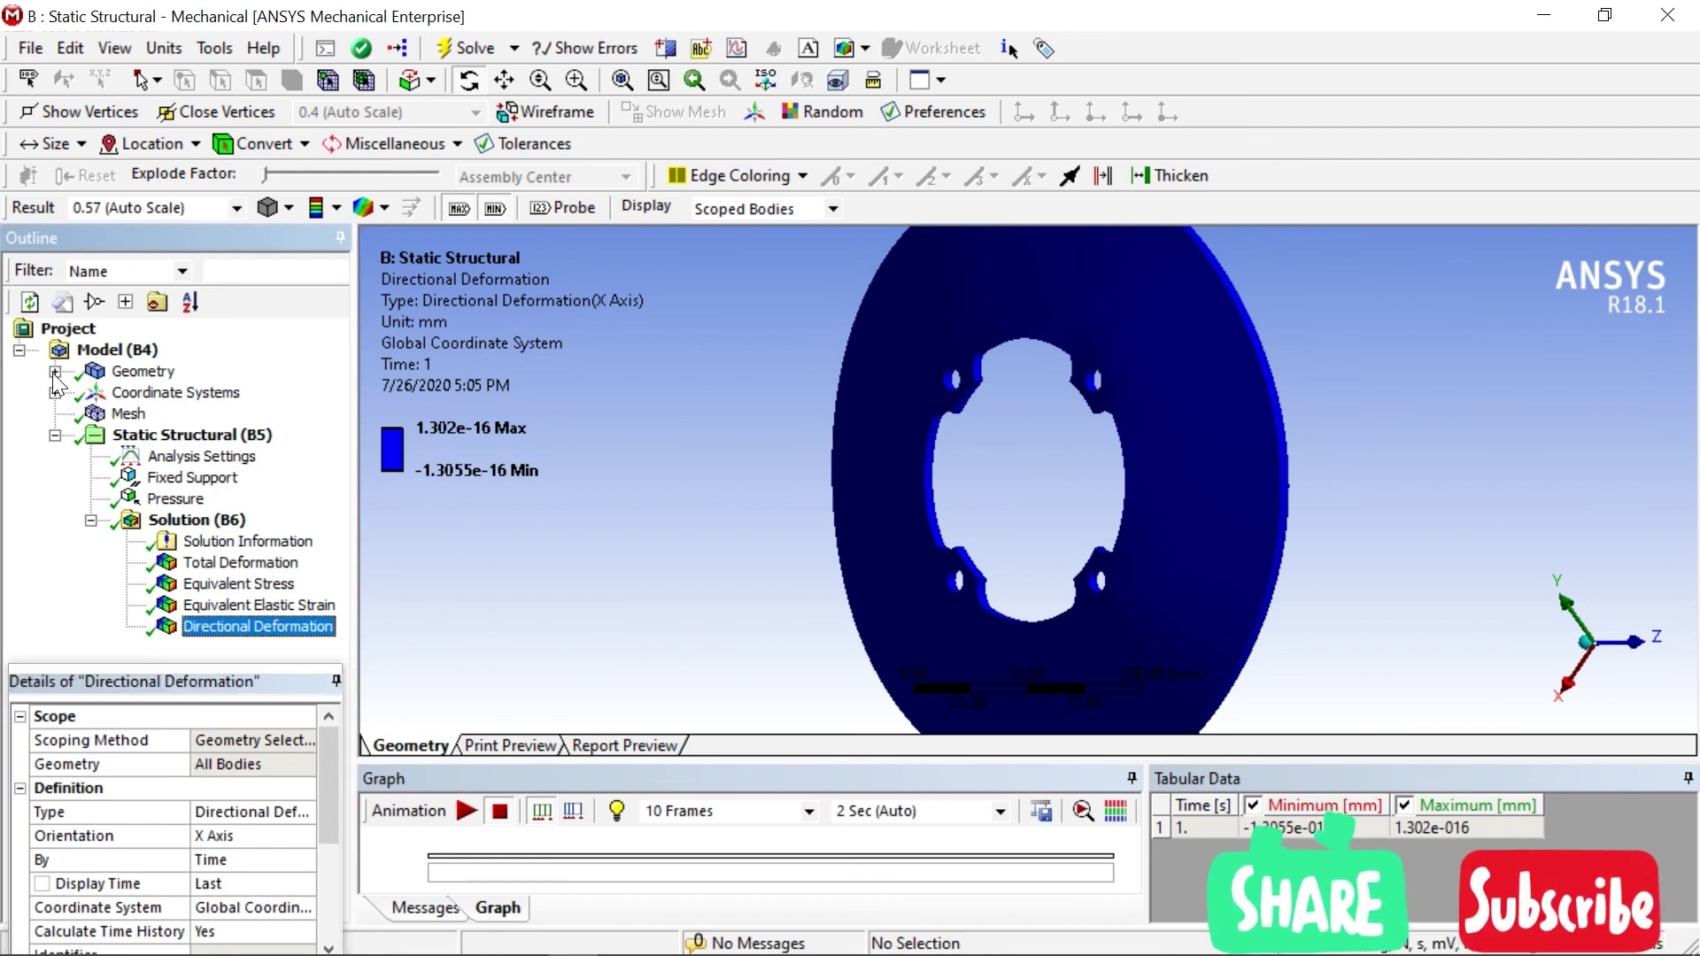
{"action": "left_click", "coordinate": [90, 520]}
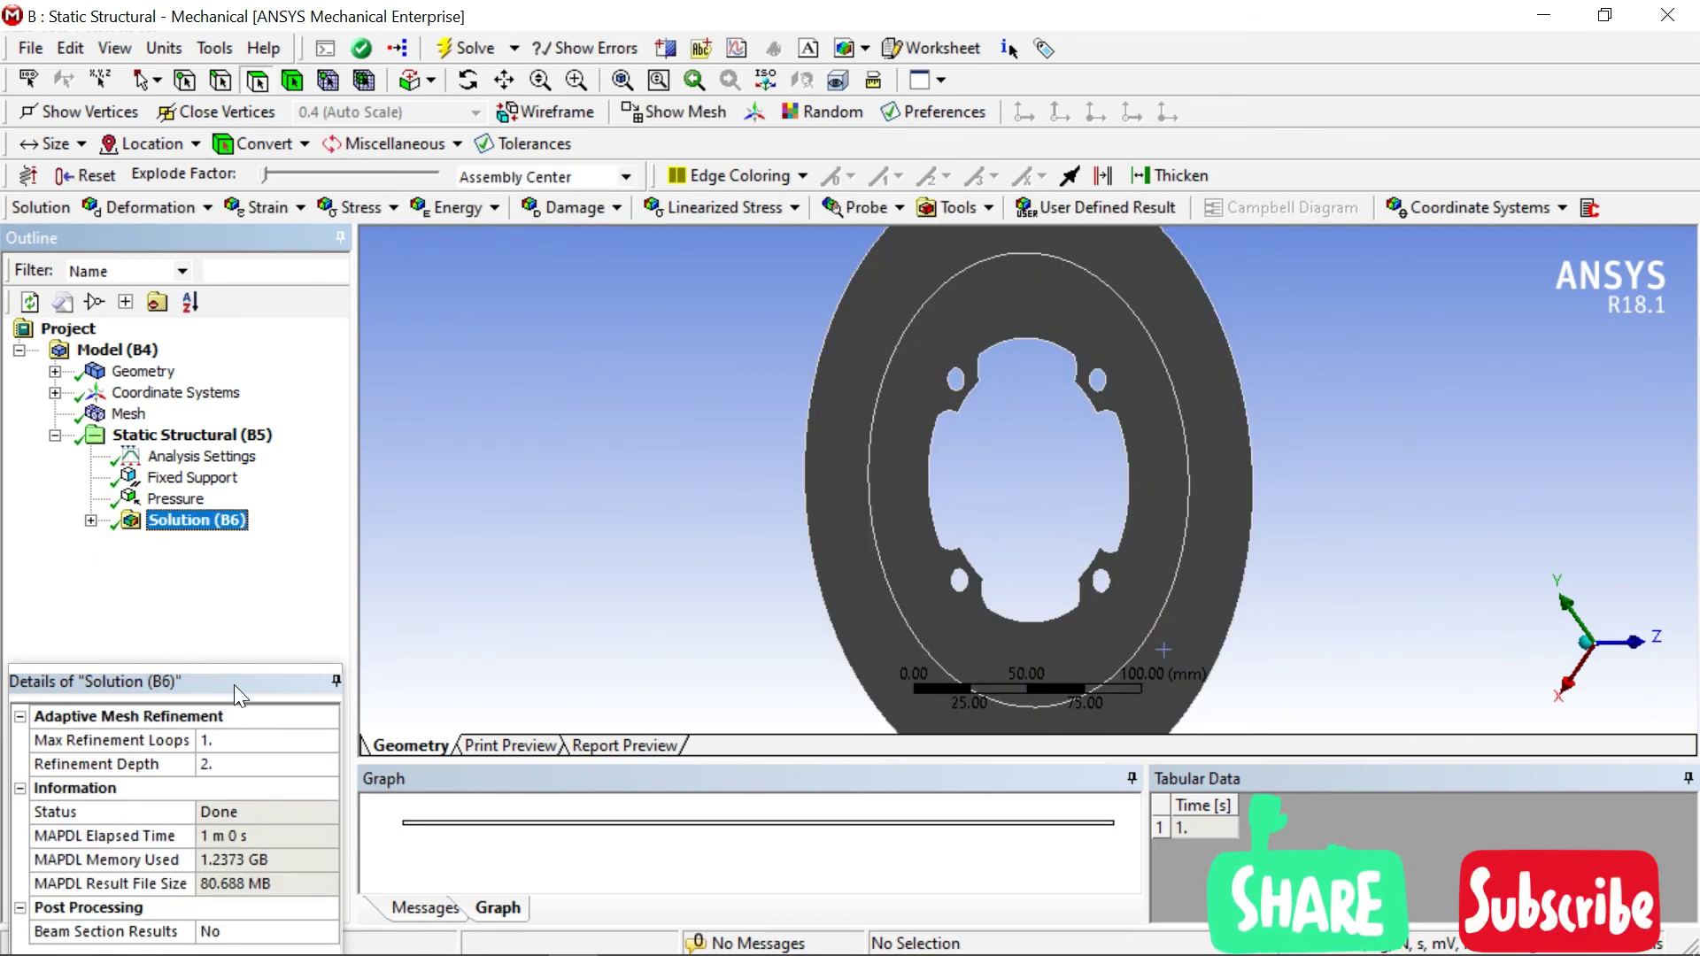
{"action": "left_click_drag", "start_coordinate": [233, 684], "coordinate": [226, 632]}
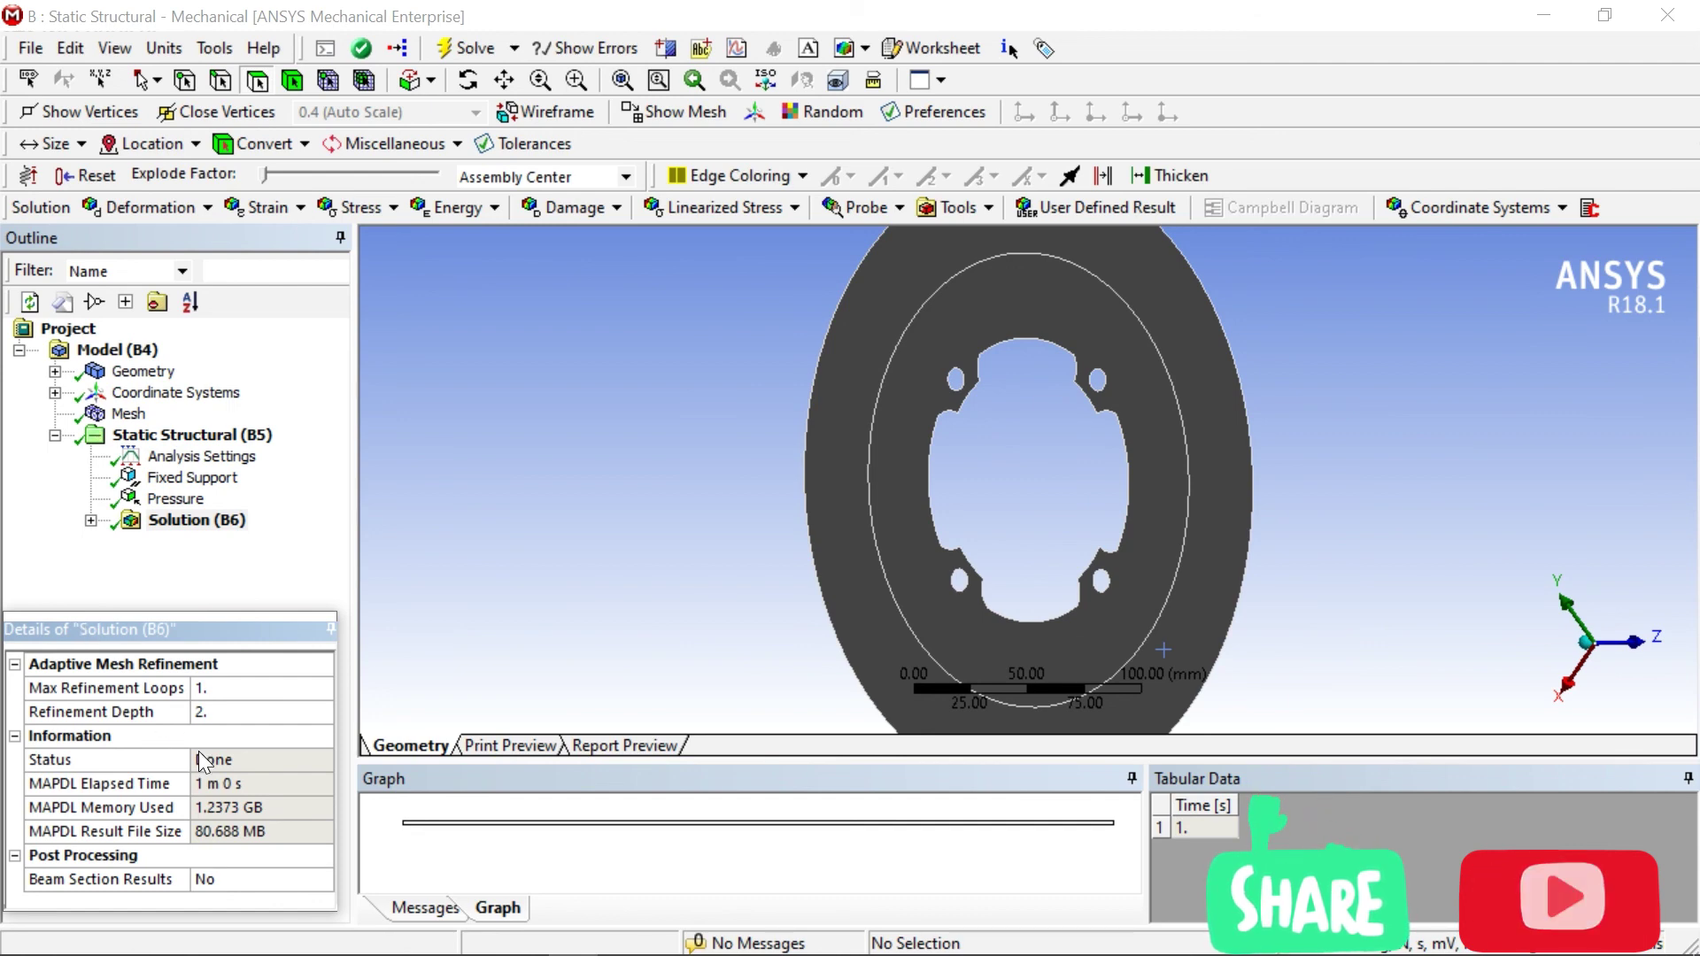
{"action": "mouse_move", "coordinate": [744, 953]}
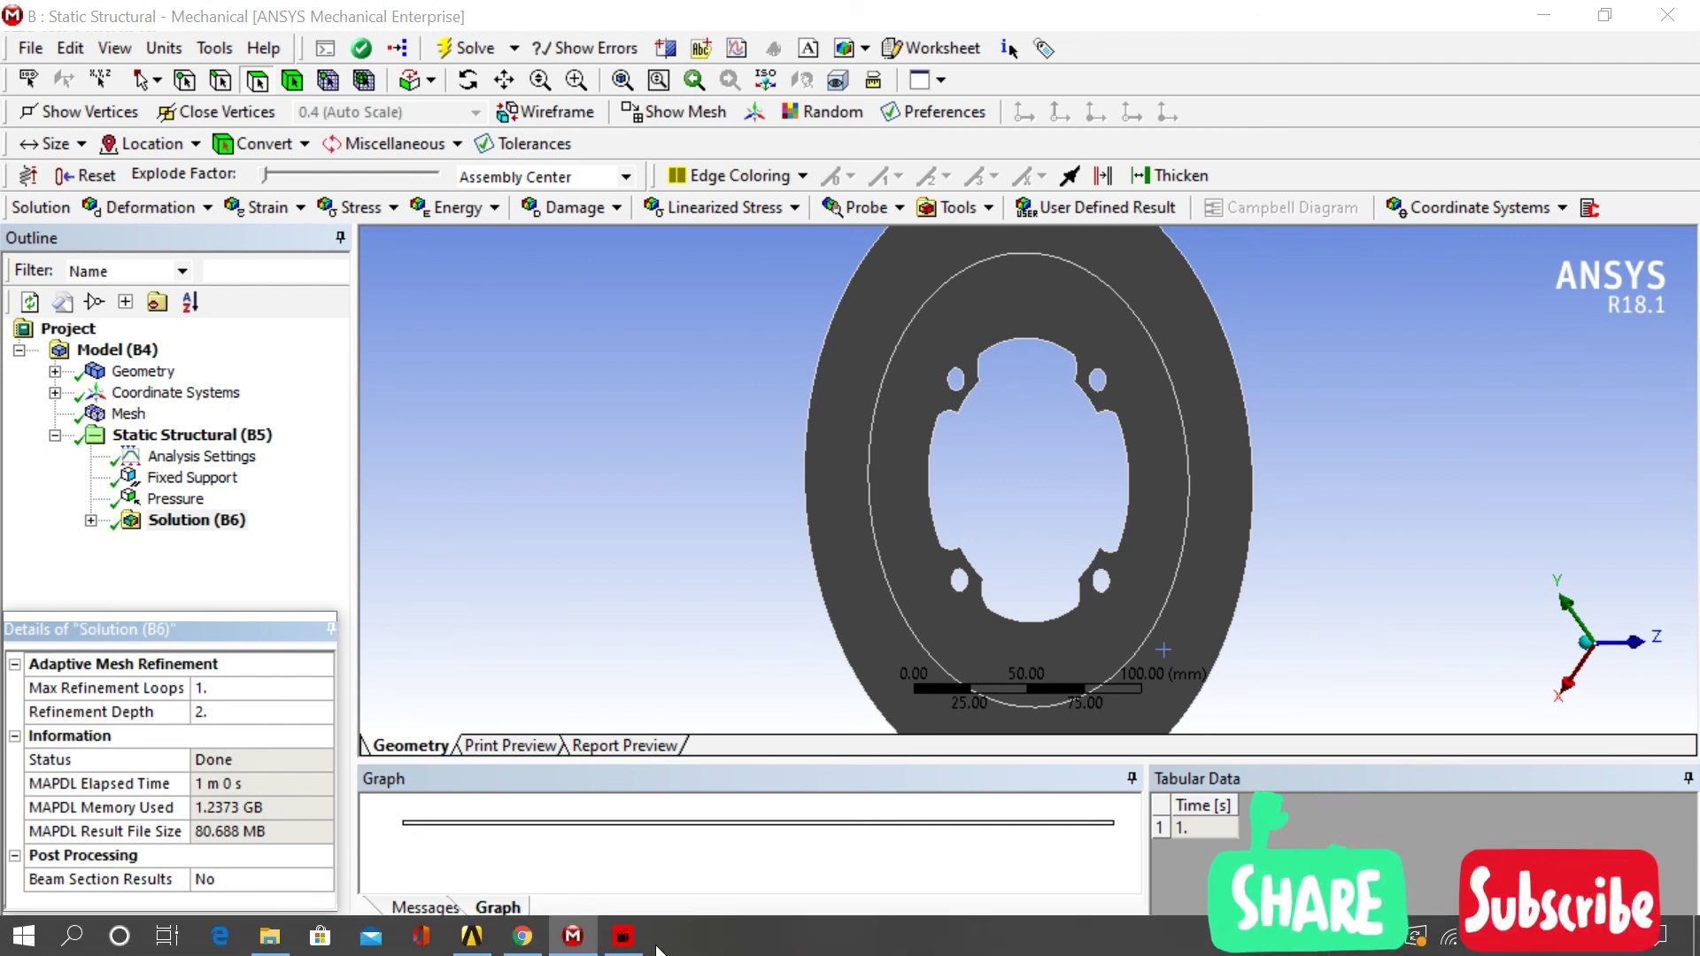